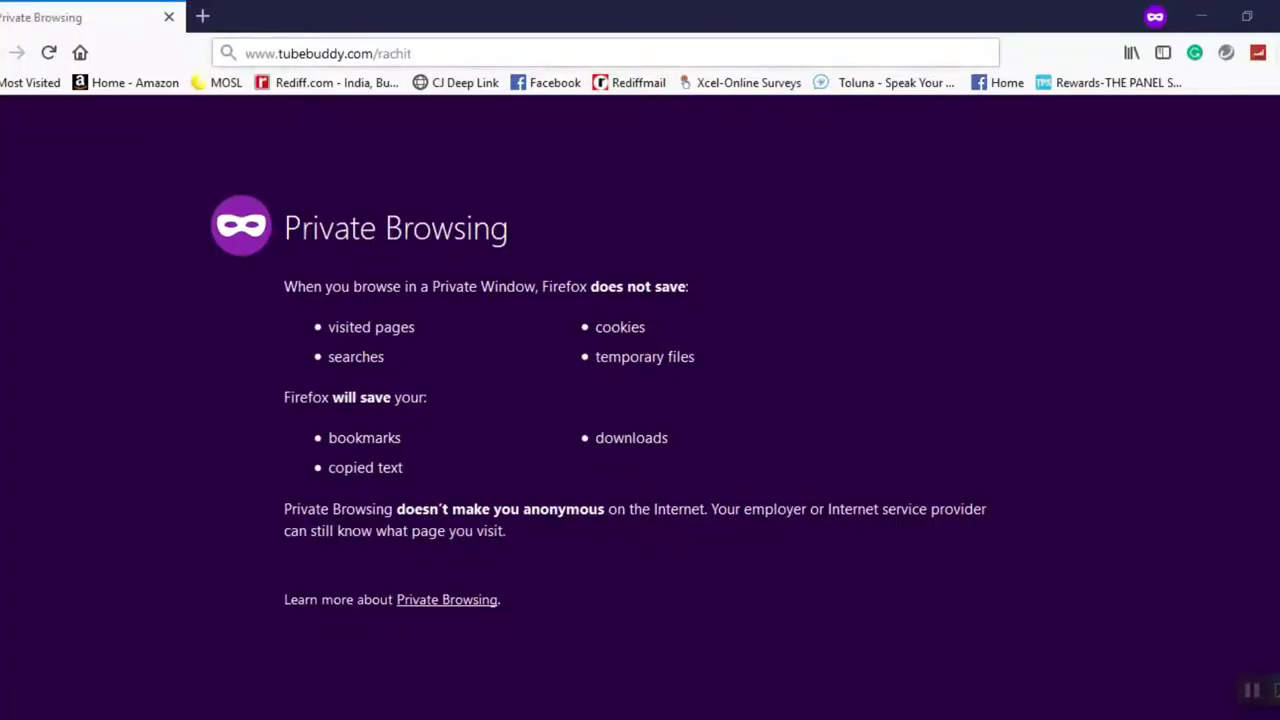
- Load tubebuddy.com from the referral address and look over the homepage and its FEATURES menu
left_click(412, 53)
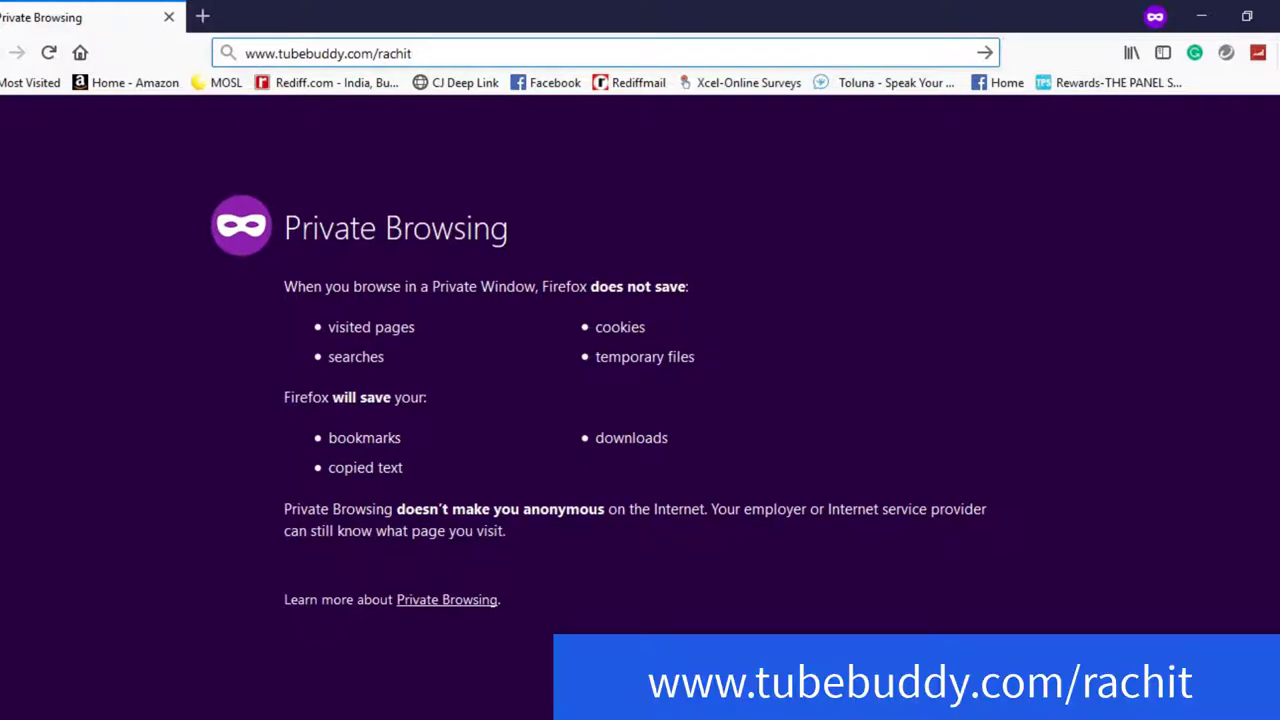
key("Return")
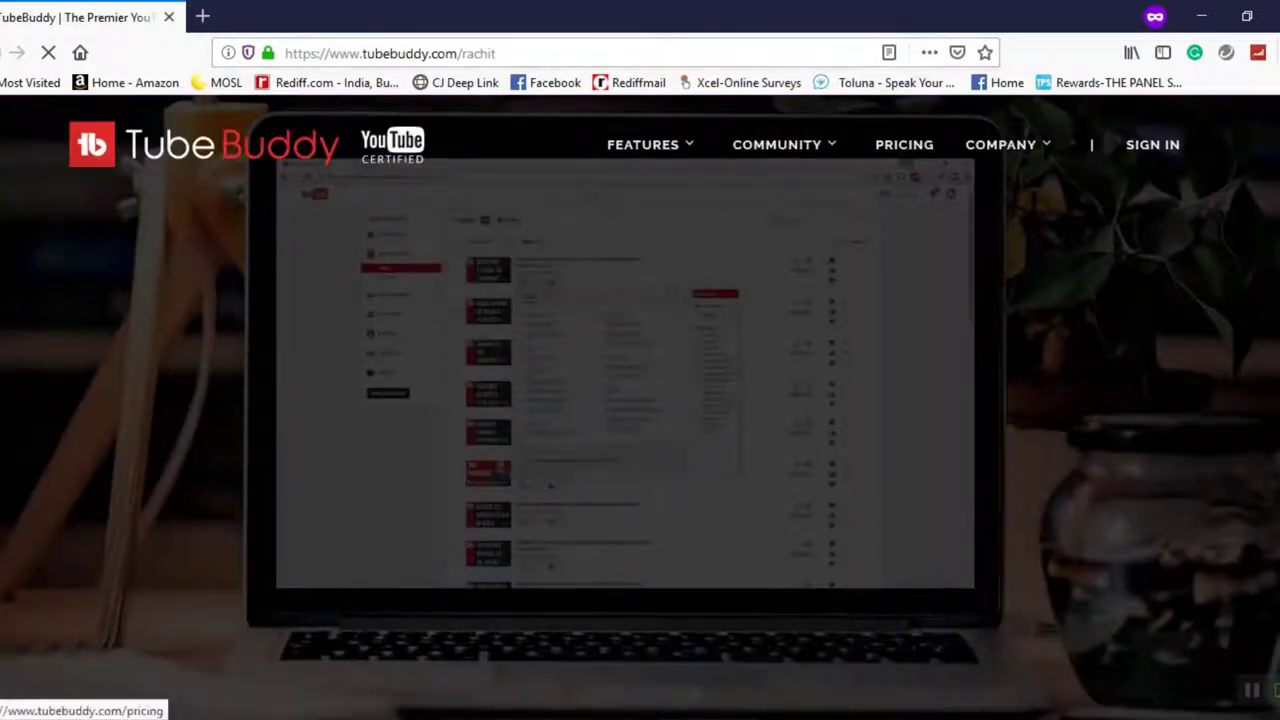
scroll(640, 420, "down", 10)
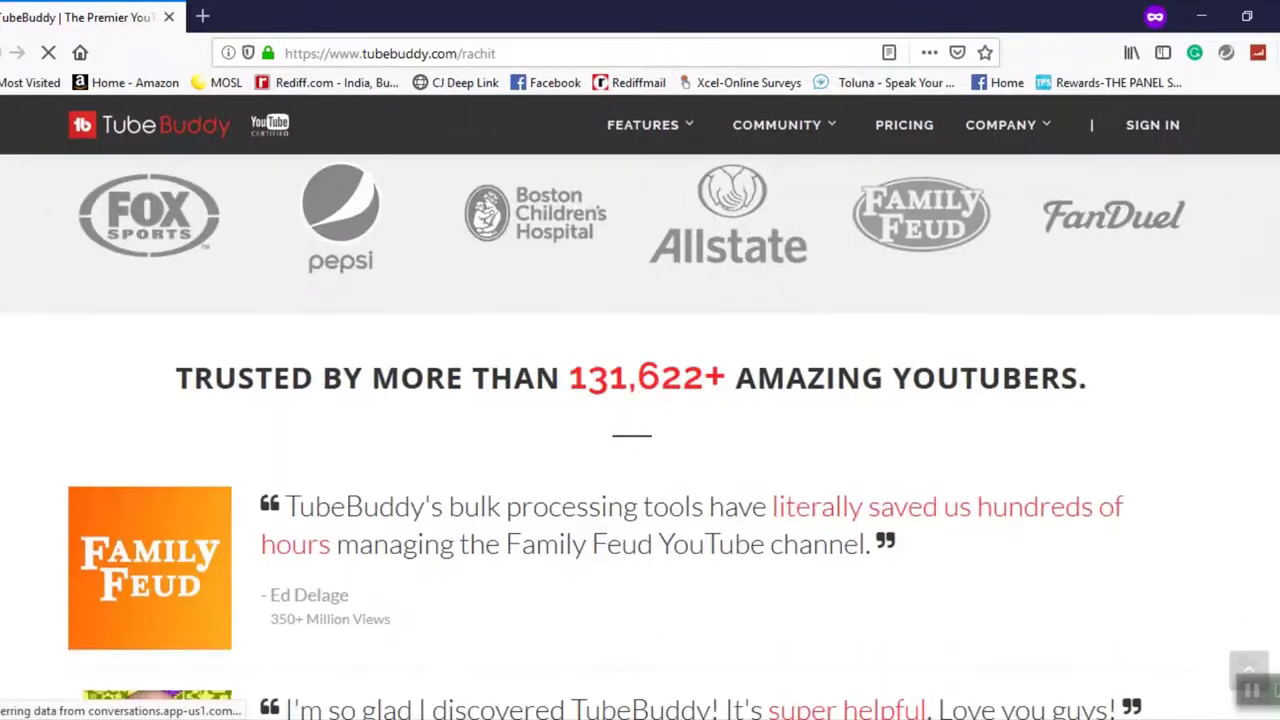
scroll(640, 420, "up", 10)
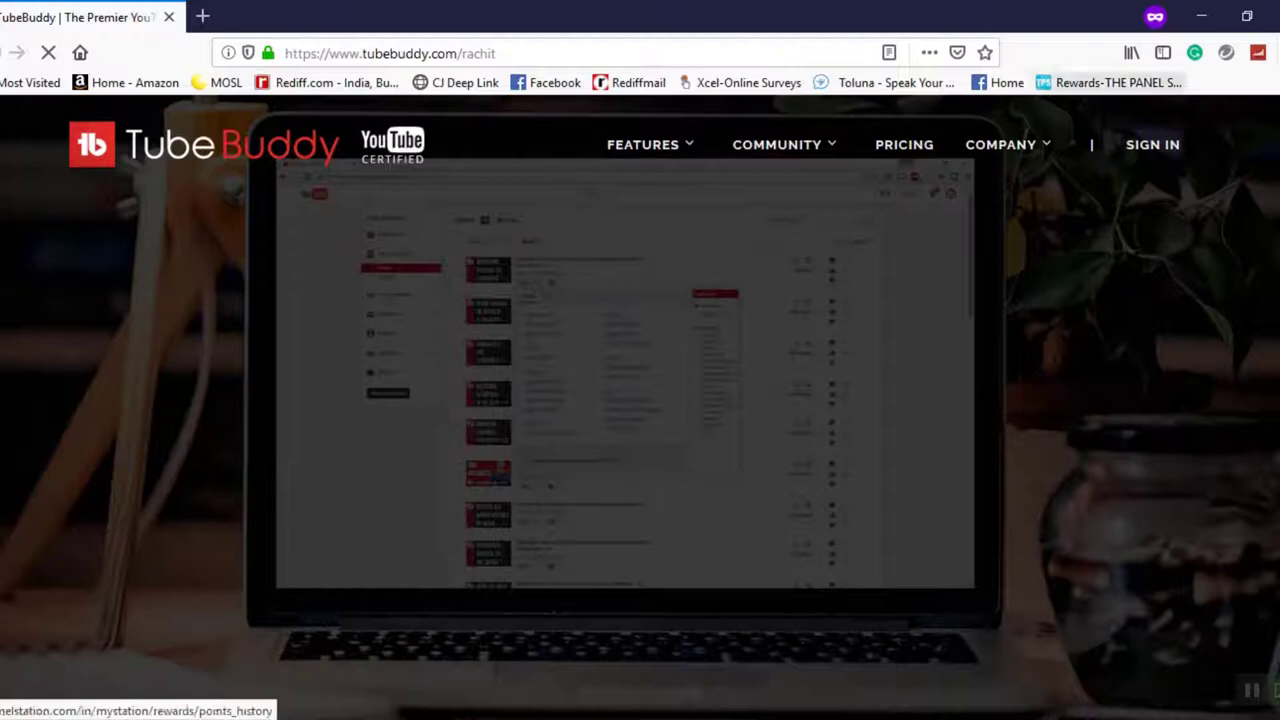
mouse_move(643, 144)
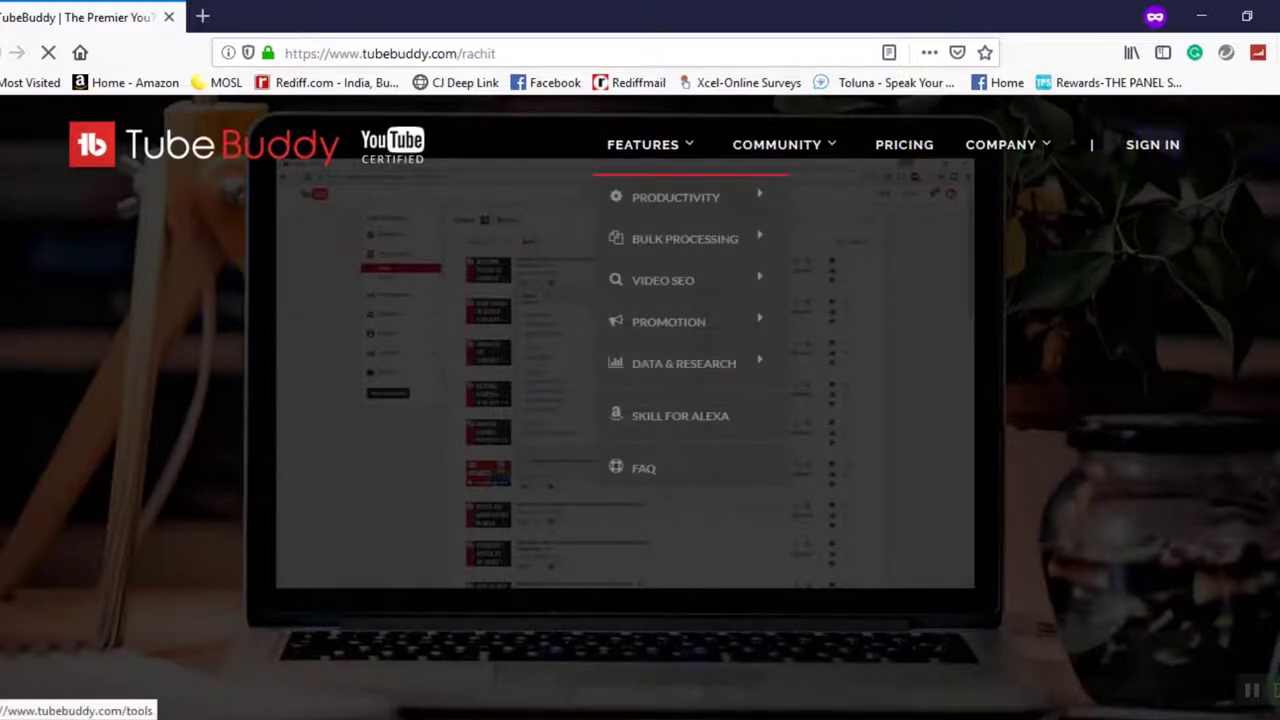
mouse_move(780, 144)
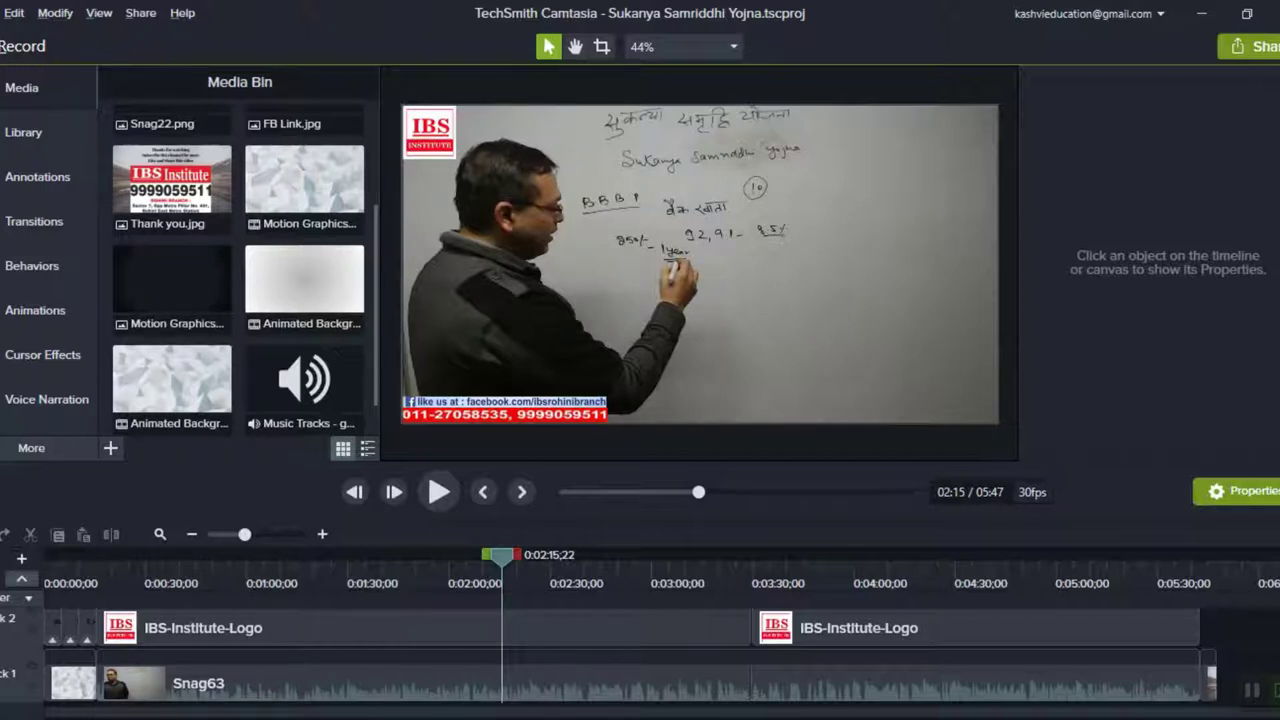
- Return to Firefox, switch to the YouTube tab and go to the video upload page
key("alt+Tab")
key("alt+Tab")
key("alt+Tab")
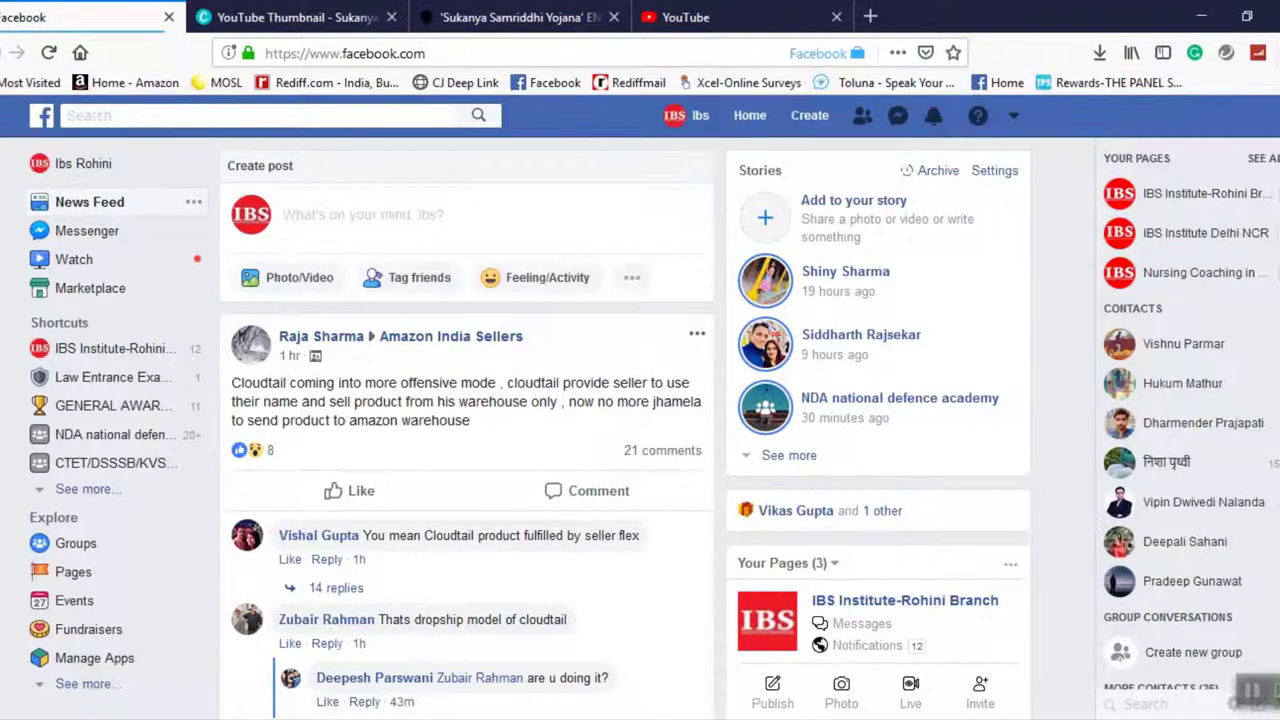
key("ctrl+9")
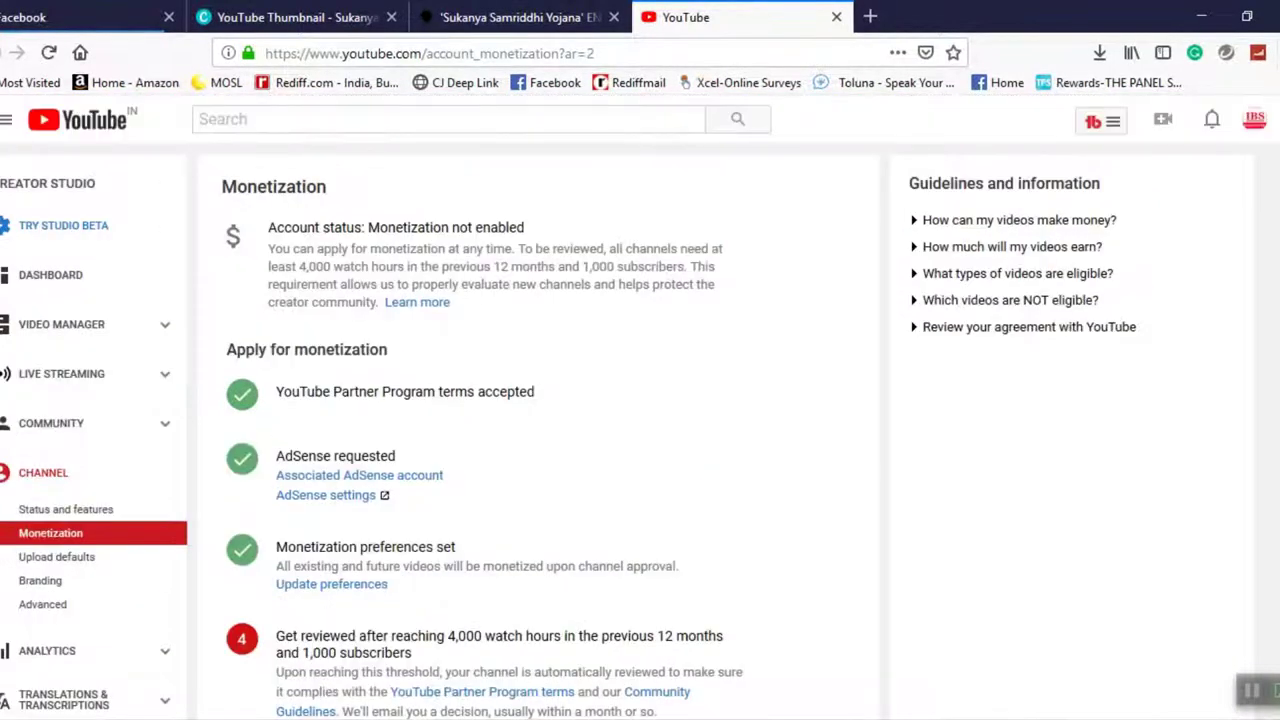
left_click(1162, 119)
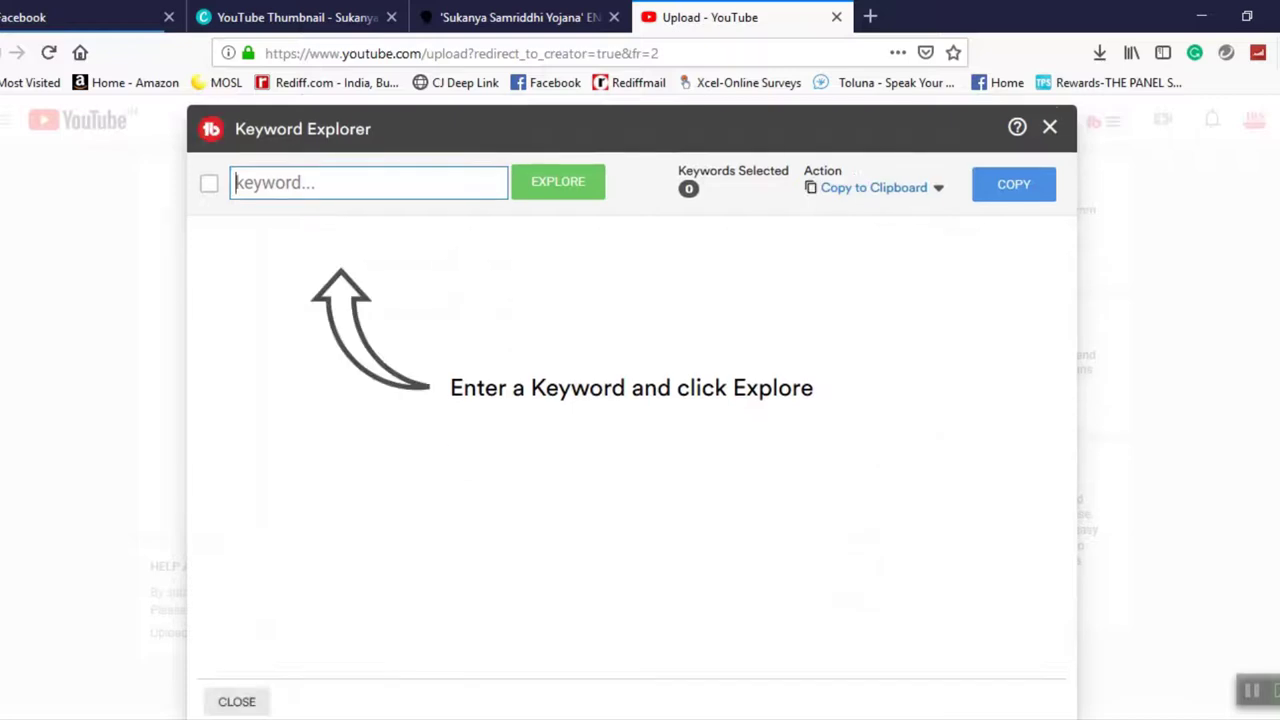
- Explore the keyword 'Sukanya Samriddhi Yojana', which scores Fair at 31/100
type("su")
key("BackSpace")
key("BackSpace")
type("Sukanya Samriddhi Yojana")
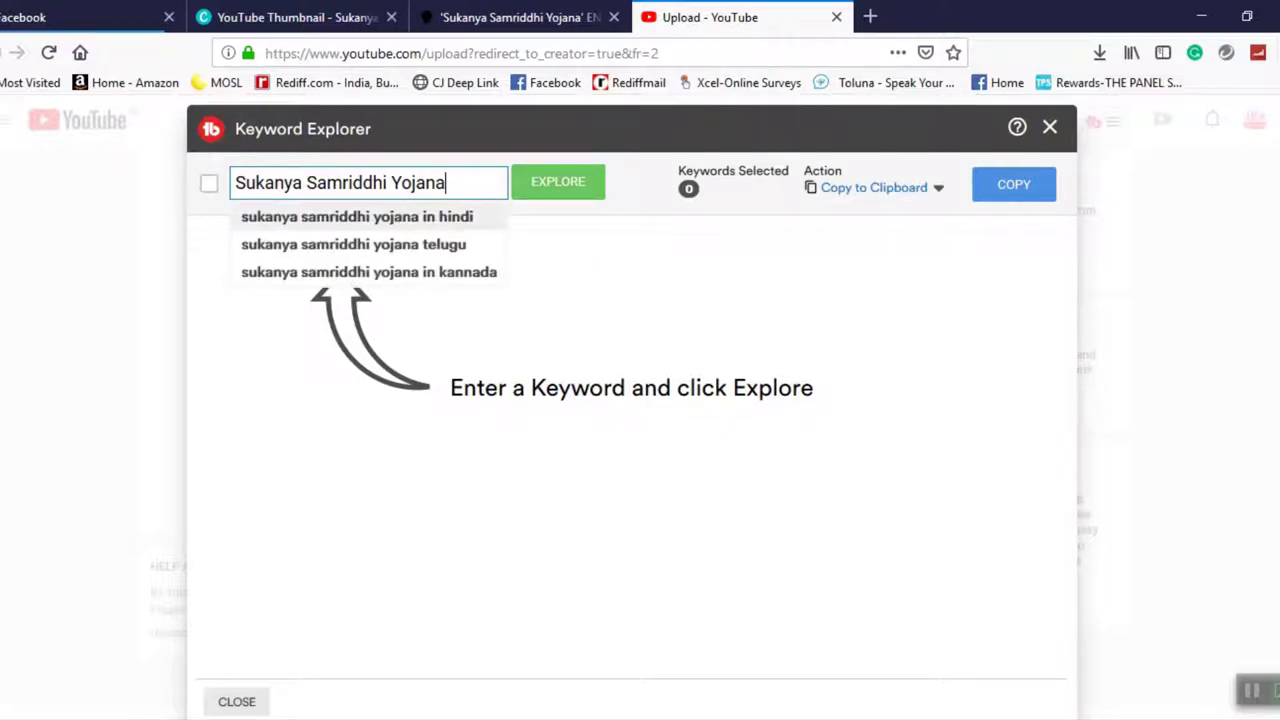
key("Return")
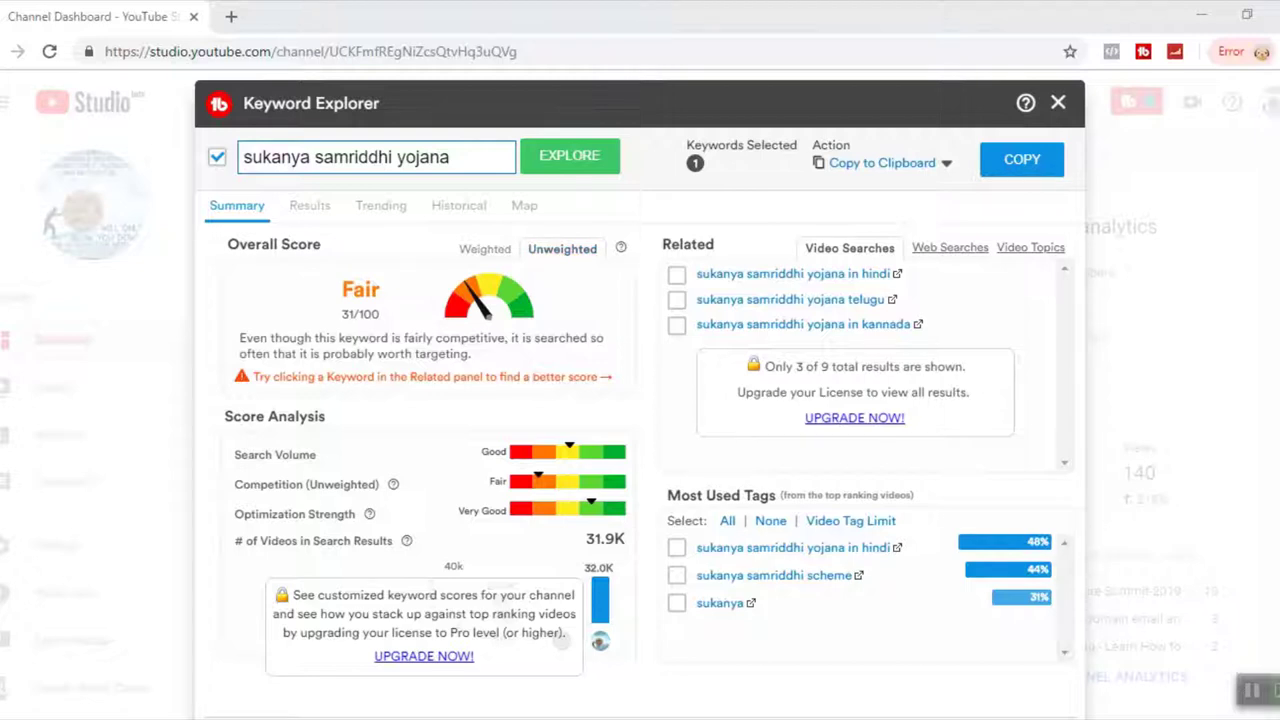
- Prefix the keyword with 'Girl Child Scheme' and explore the suggested 'girl child scheme sukanya samriddhi yojana'
left_click(244, 157)
type("Girl Ch")
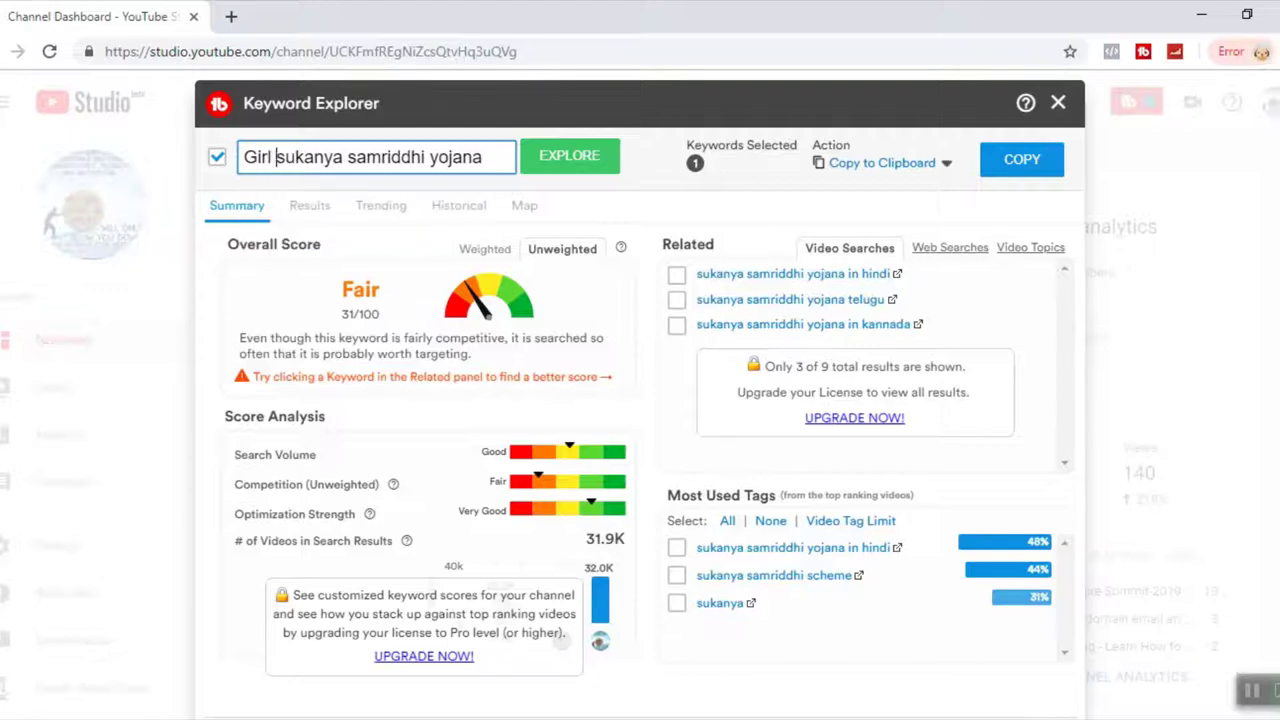
type("ild Sche")
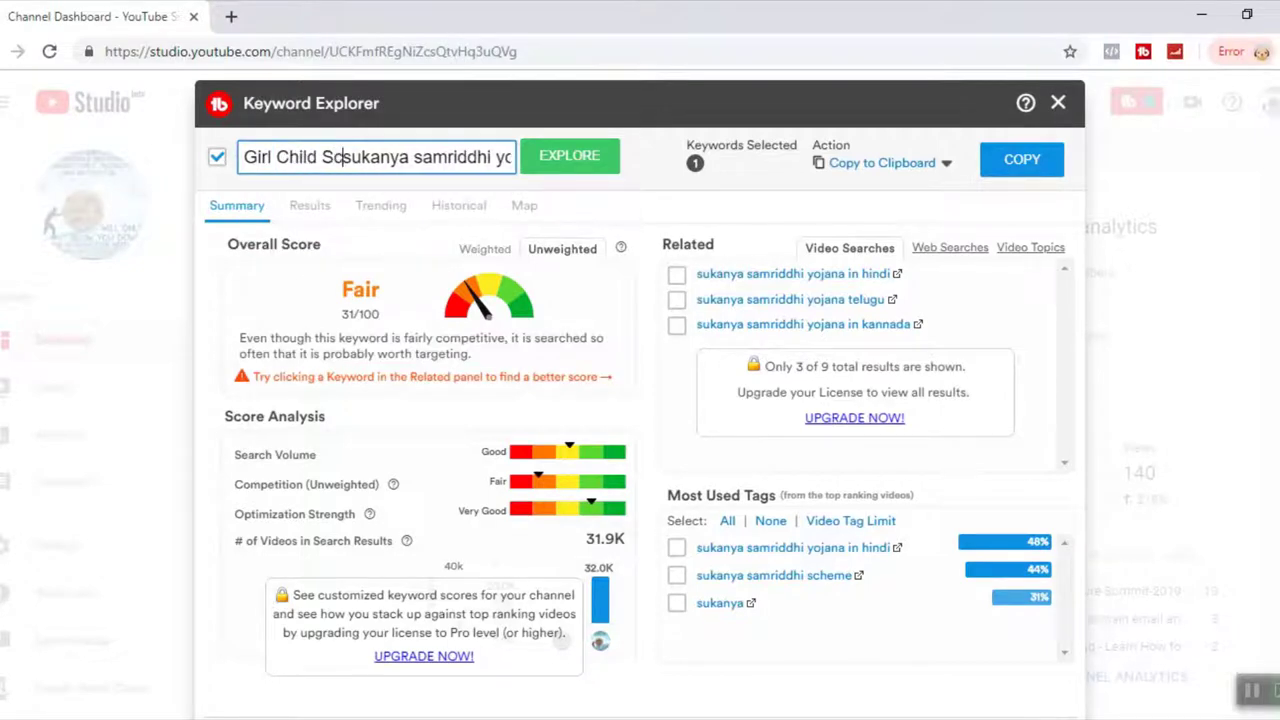
type("mesukanya")
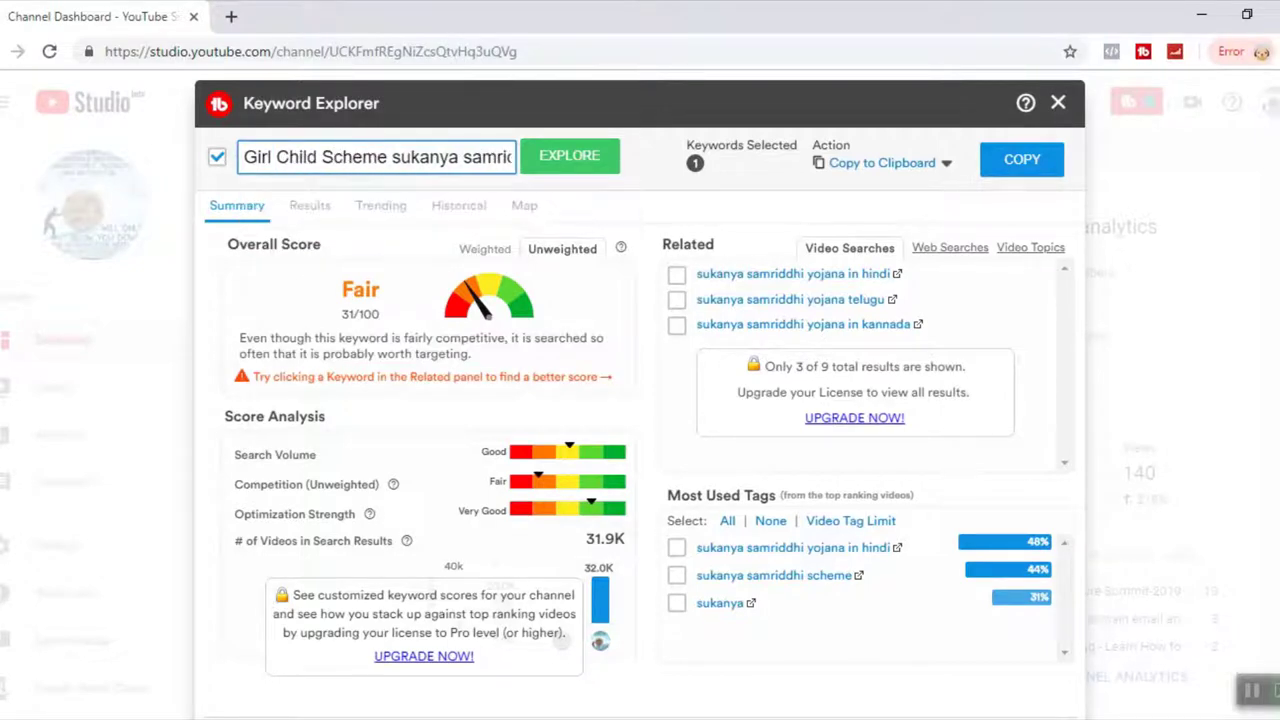
key("BackSpace")
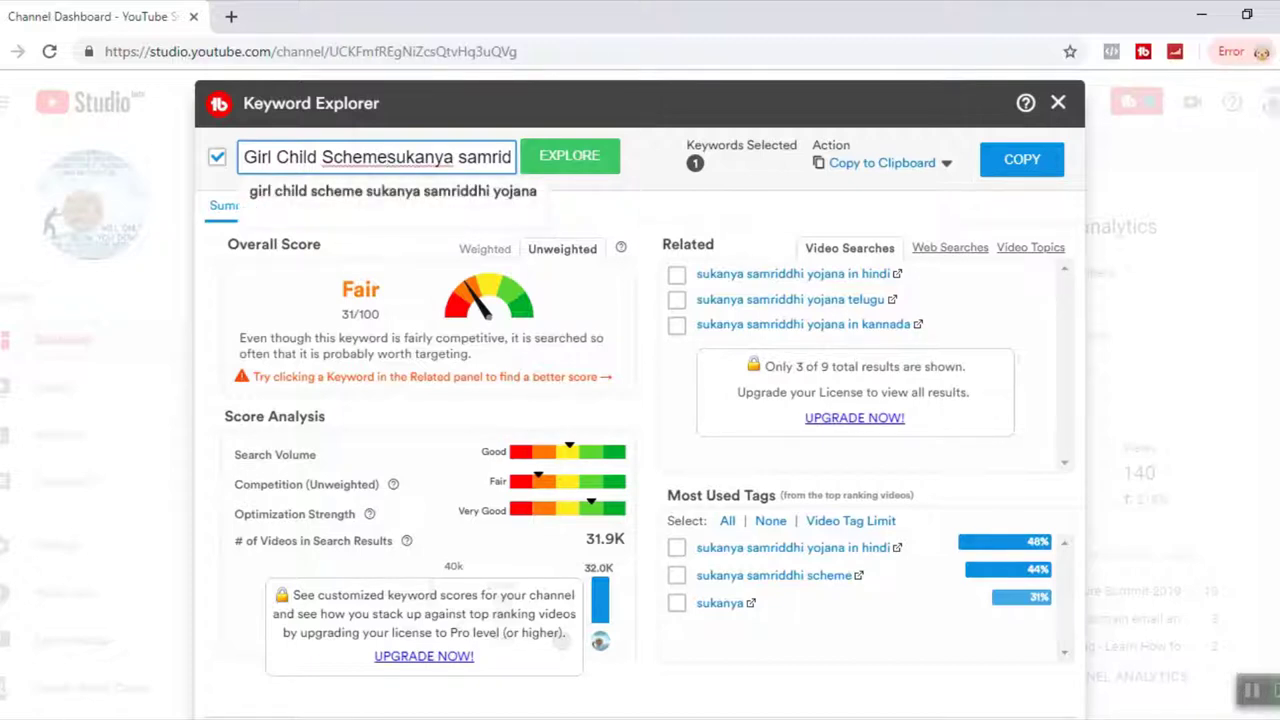
key("Left")
key("Down")
key("Return")
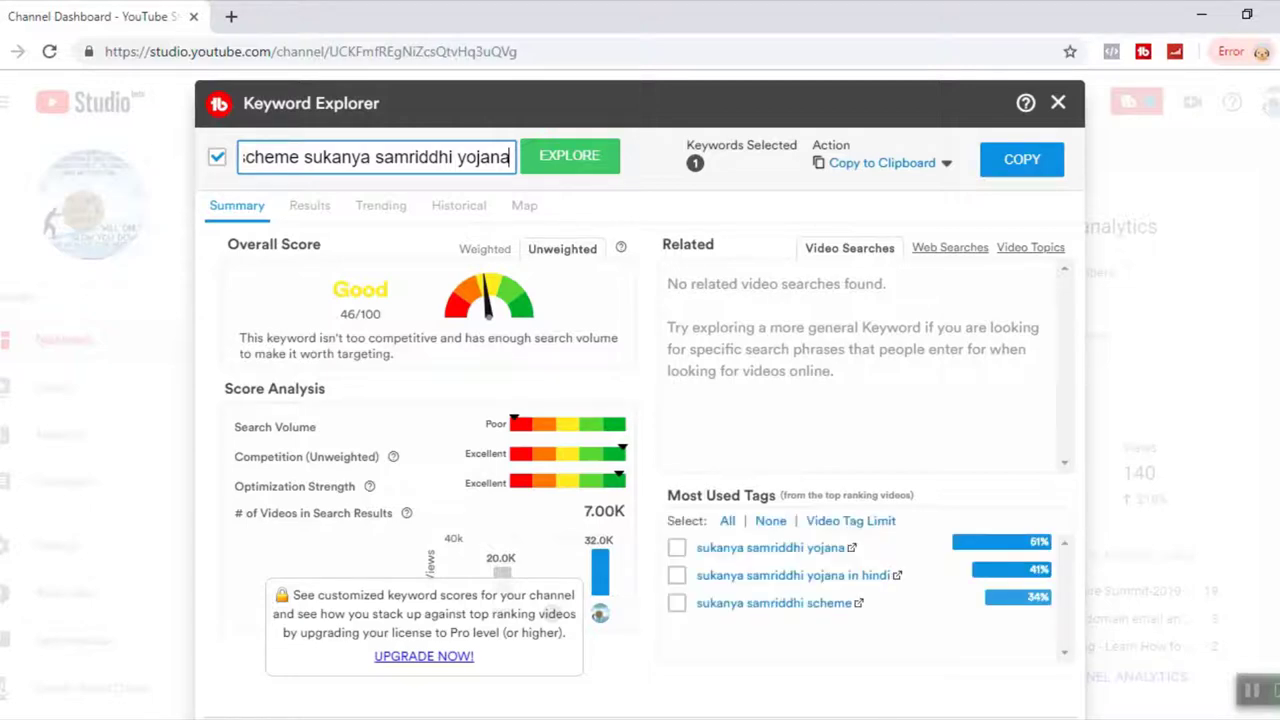
- Check the related Web Searches and Video Topics, then scan the keyword's top YouTube search results
left_click(950, 247)
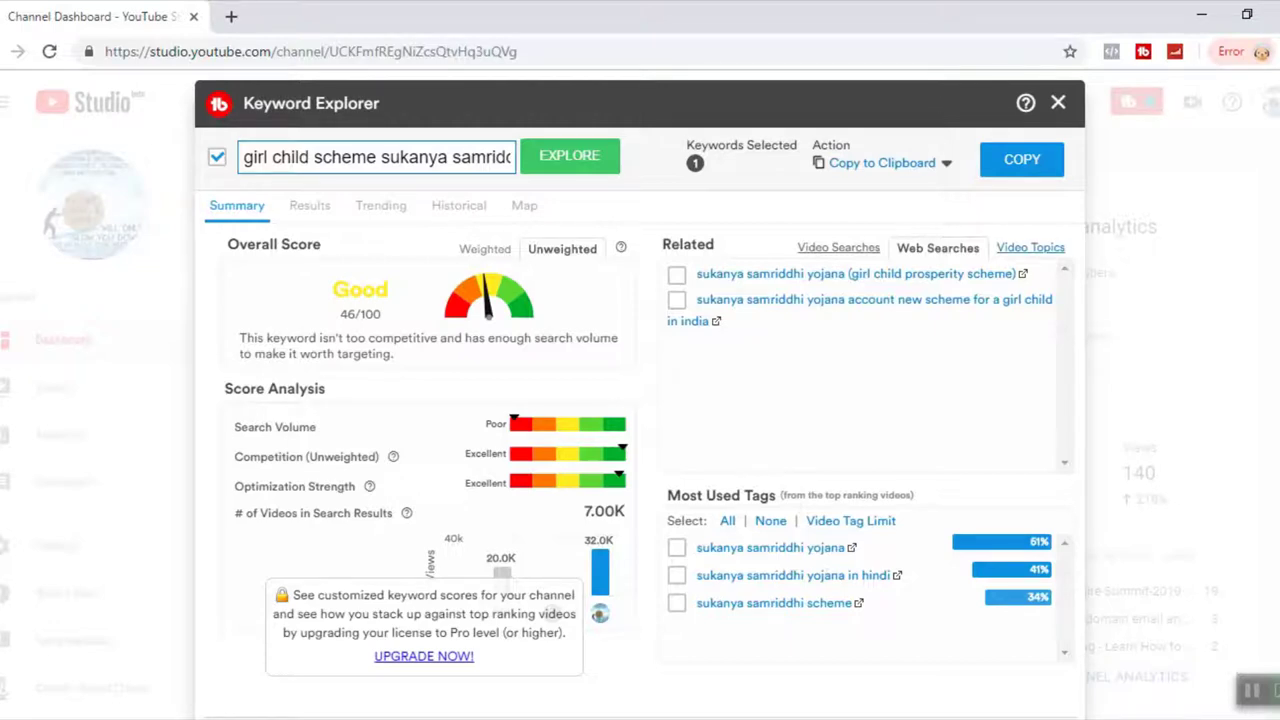
left_click(1030, 247)
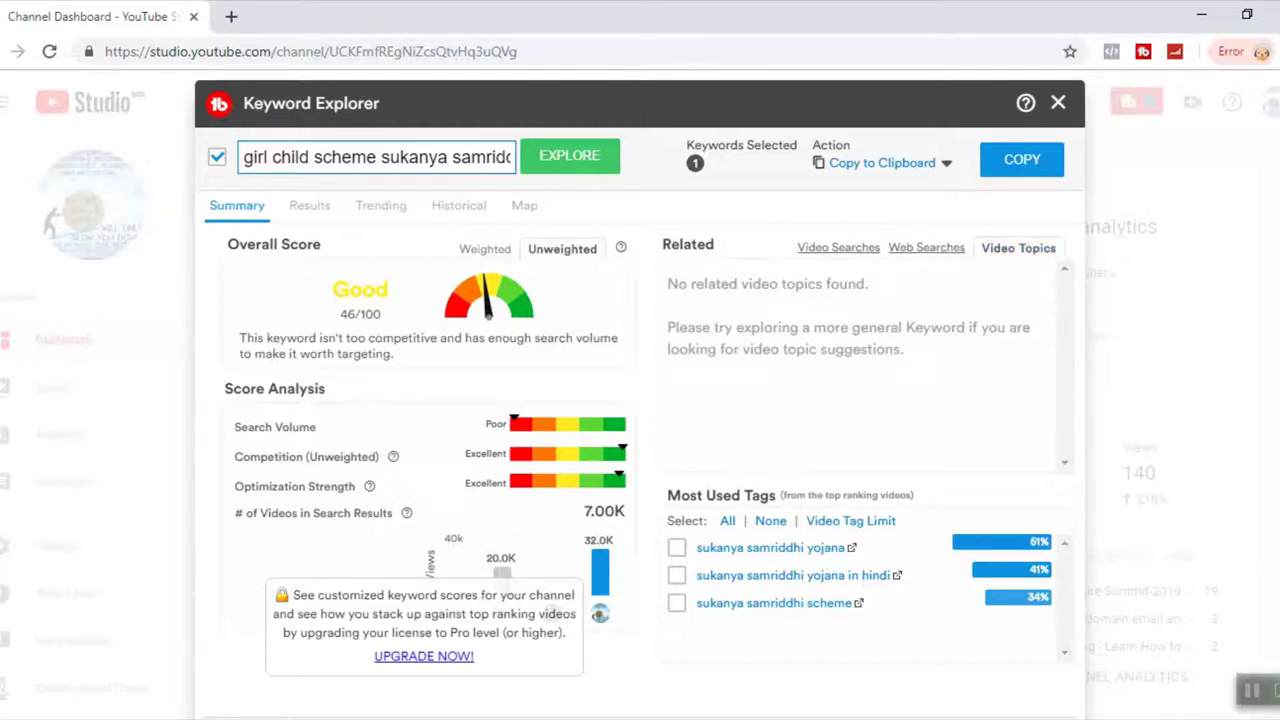
left_click(309, 205)
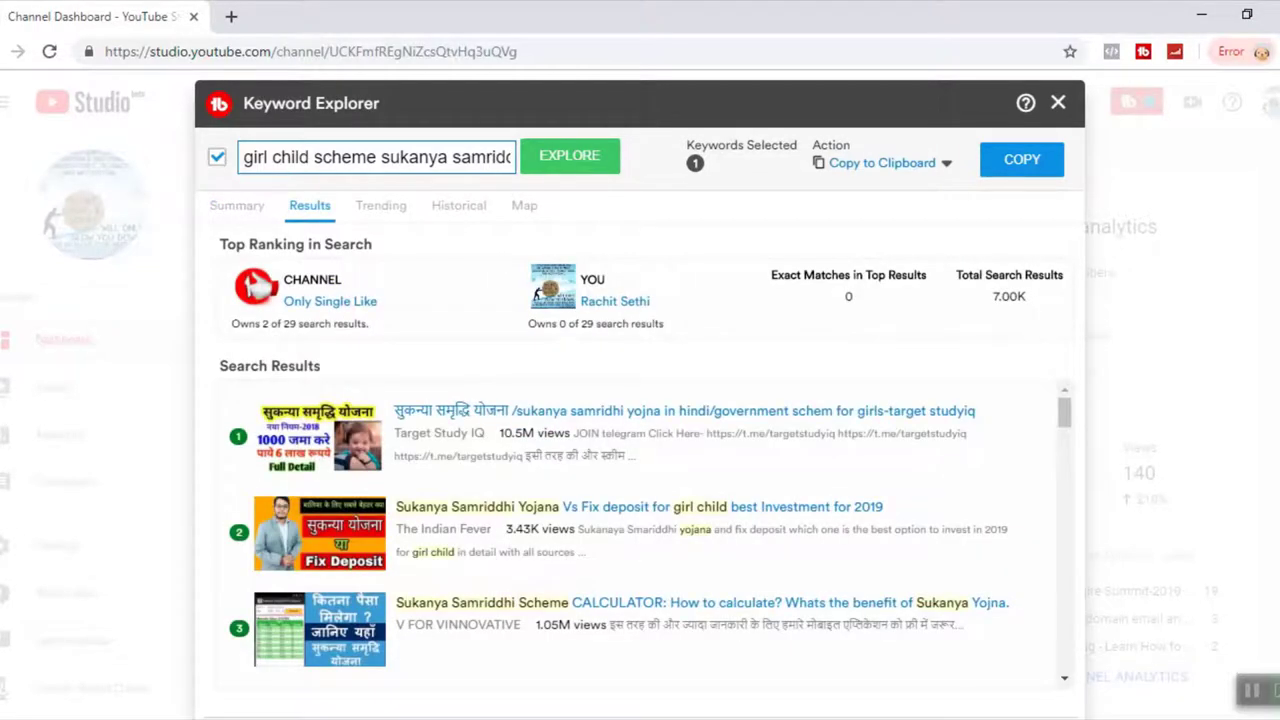
scroll(650, 533, "down", 1)
scroll(650, 533, "up", 1)
- View the Trending, Map and Historical data, then return to the Summary's Good 46/100 score
left_click(381, 205)
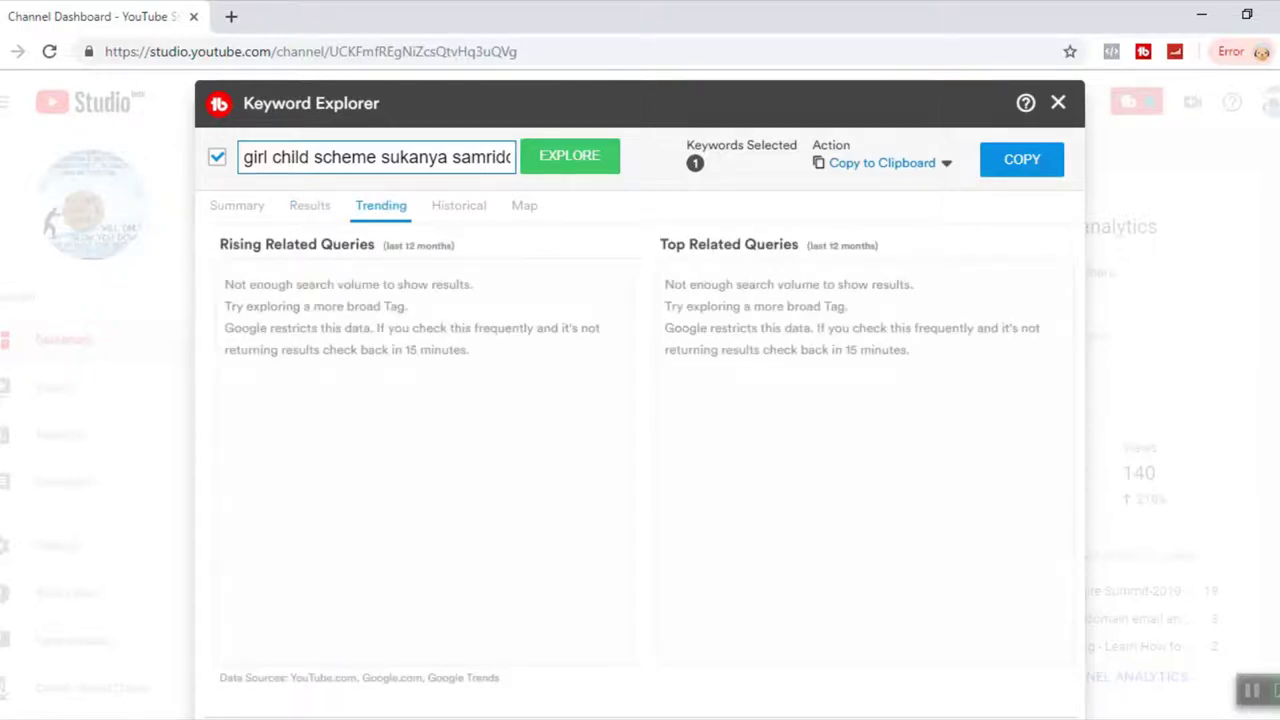
left_click(524, 205)
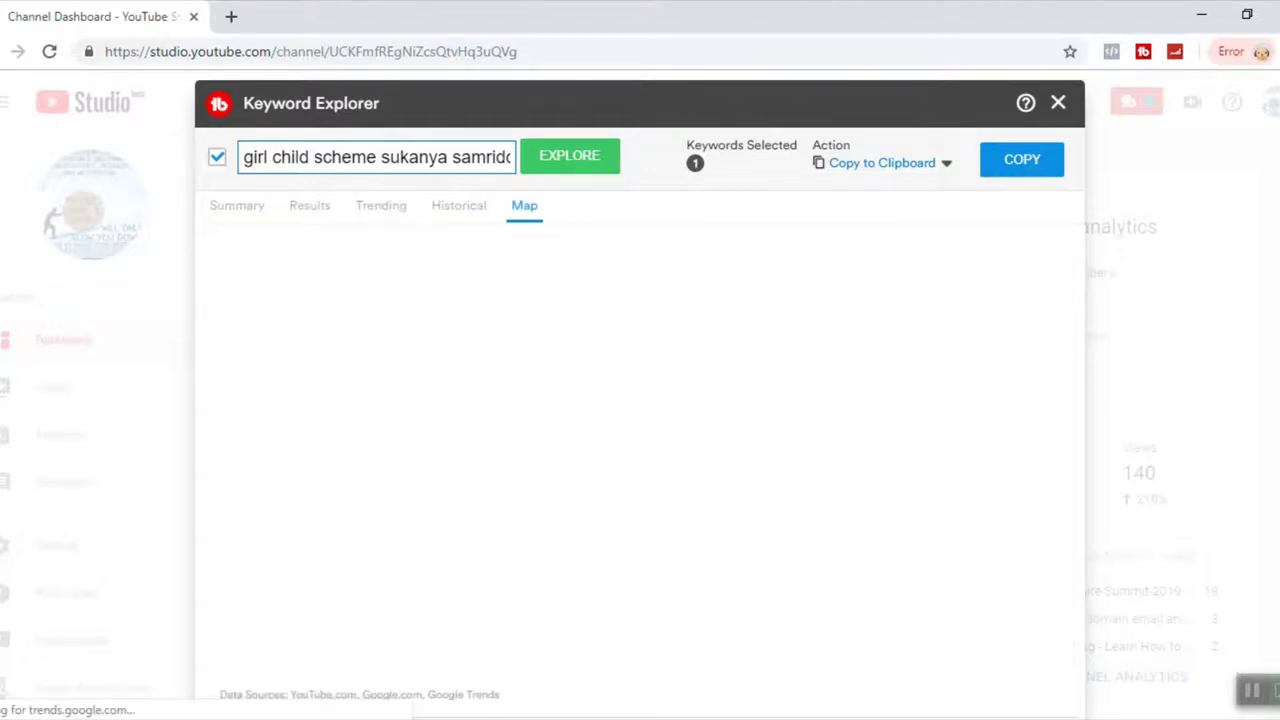
left_click(459, 205)
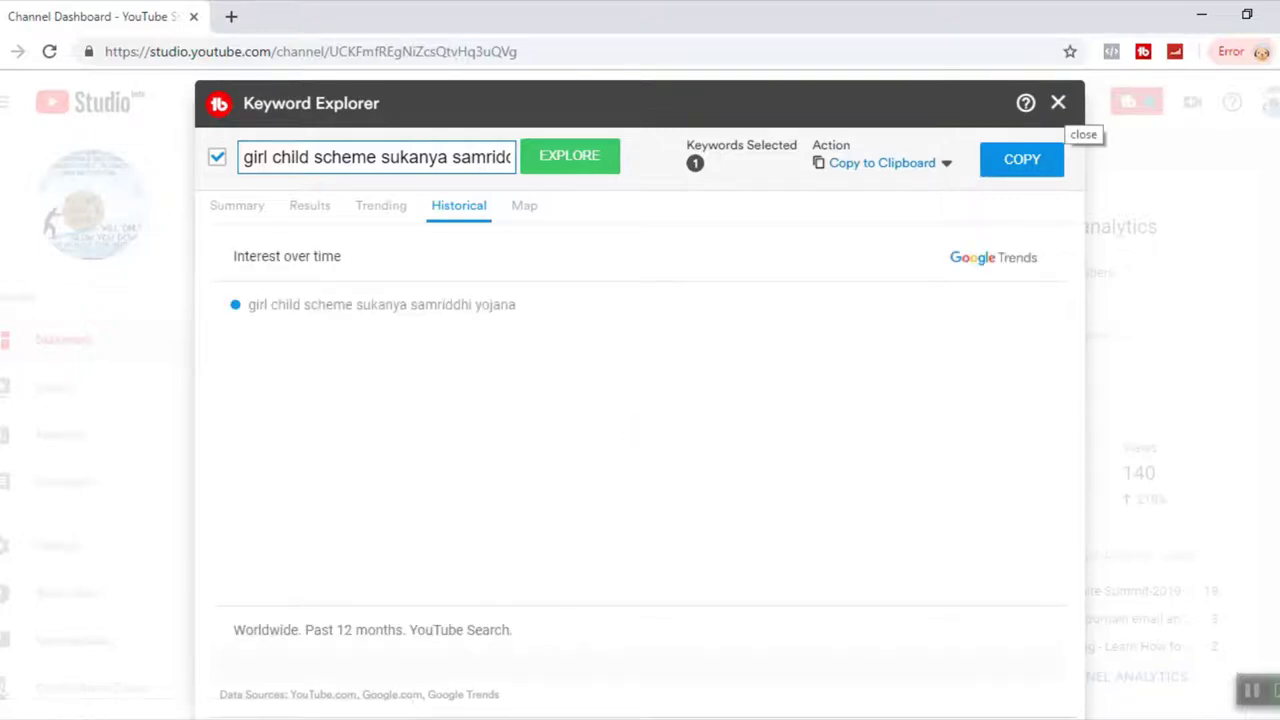
left_click(237, 205)
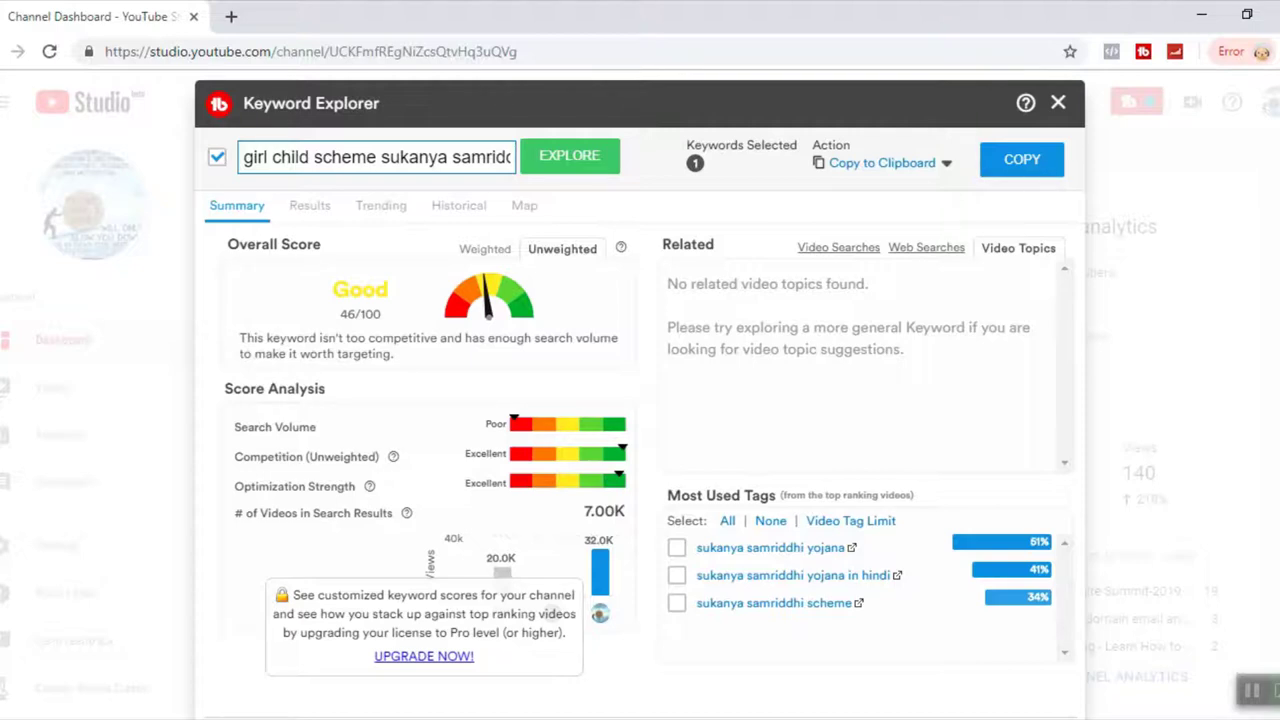
- Close Keyword Explorer and bring up the TubeBuddy extension's menu
left_click(1058, 102)
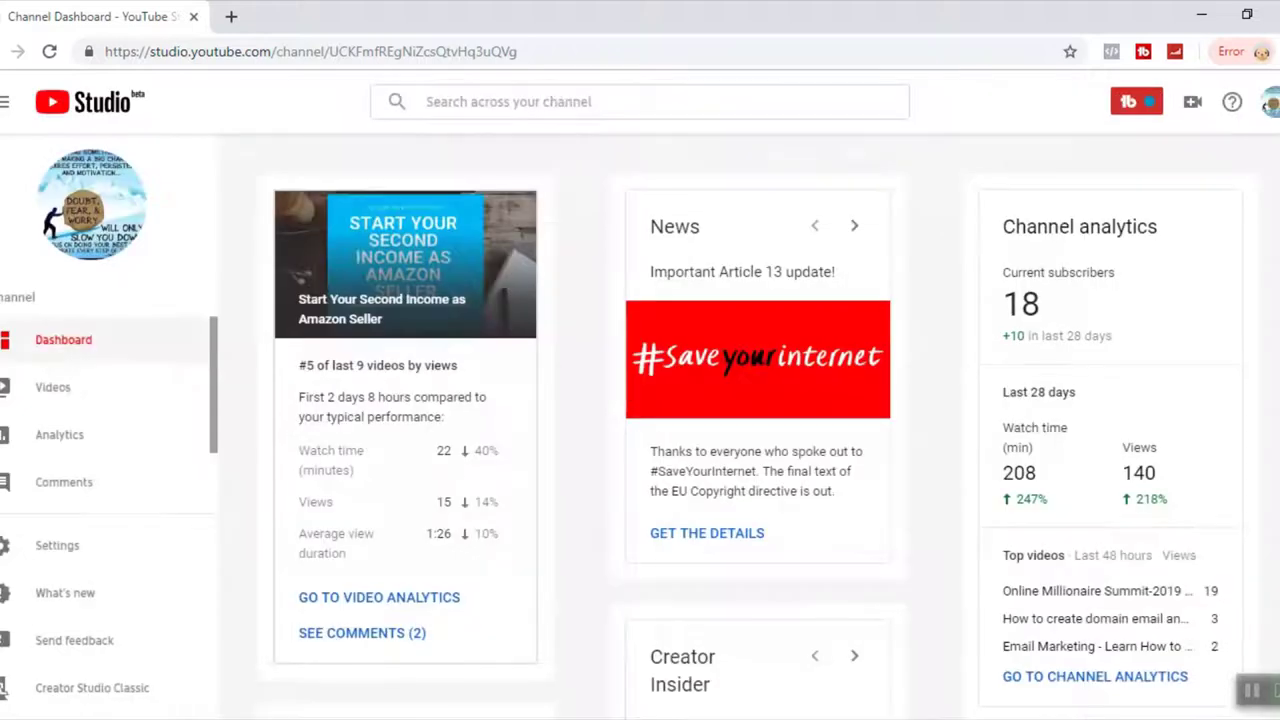
left_click(1136, 101)
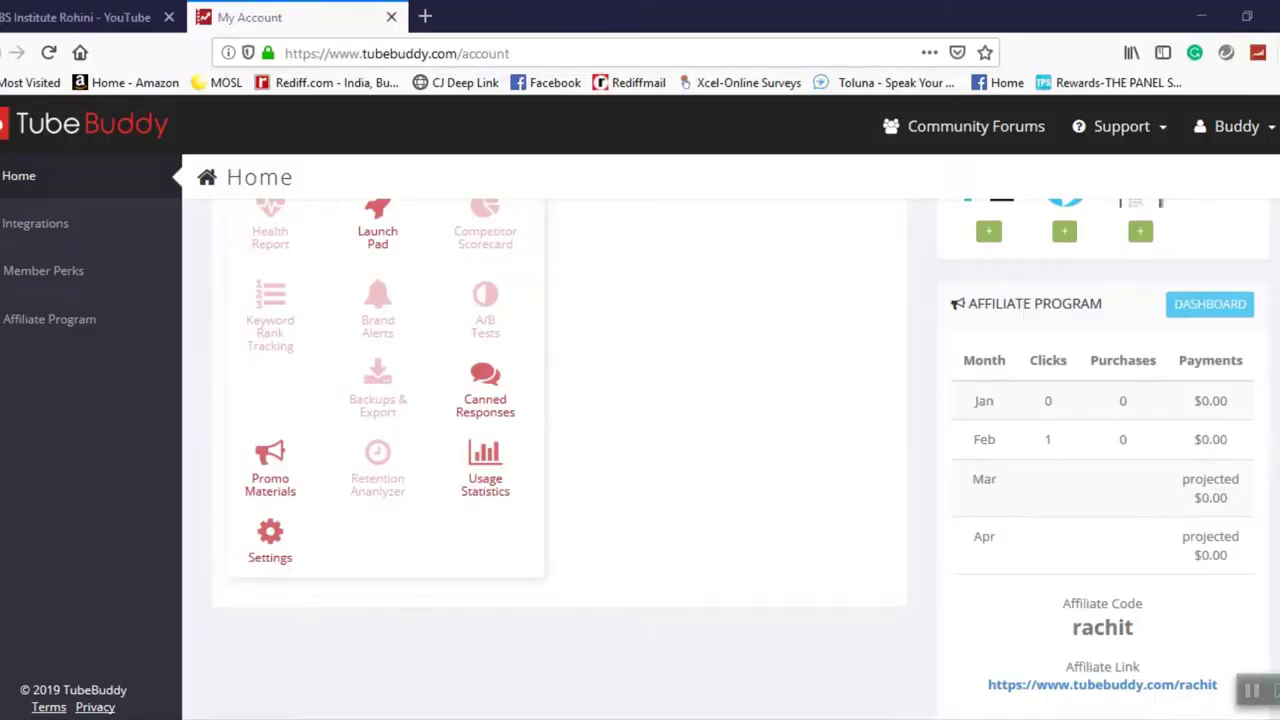
- Find the IBS Institute Rohini channel card on the Home page and open its Promo Materials
scroll(986, 231, "up", 4)
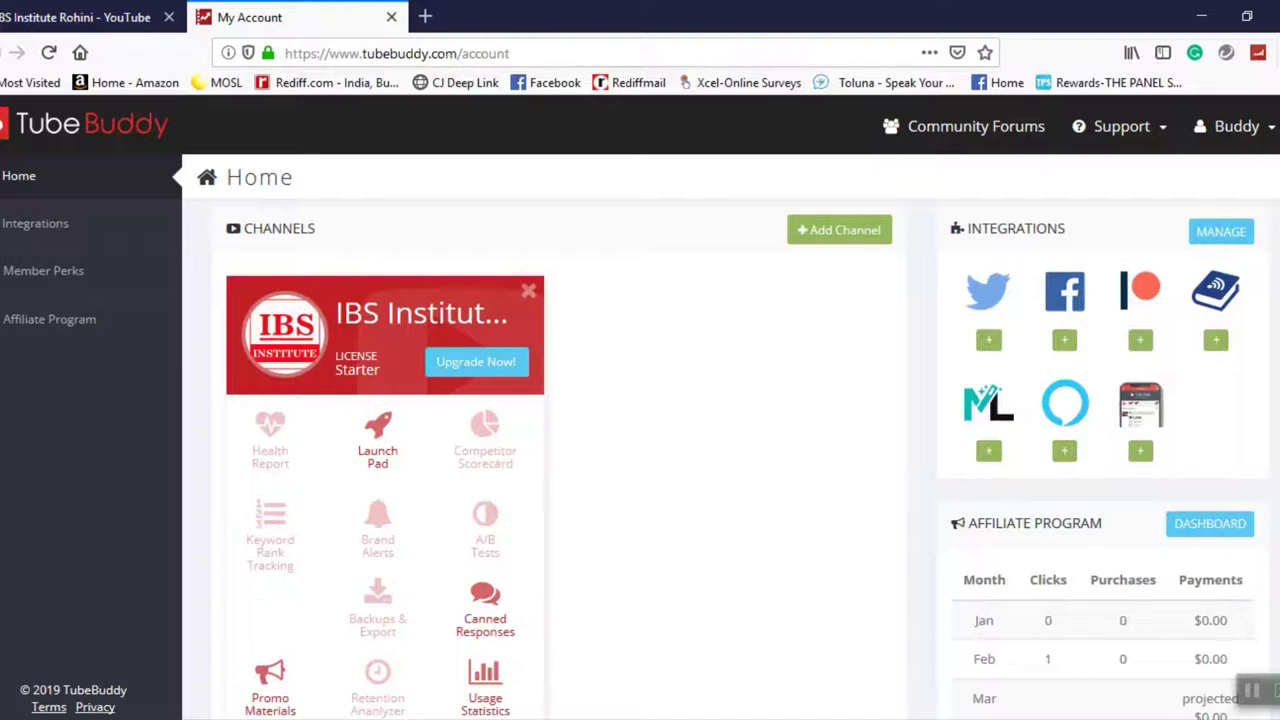
scroll(747, 459, "down", 1)
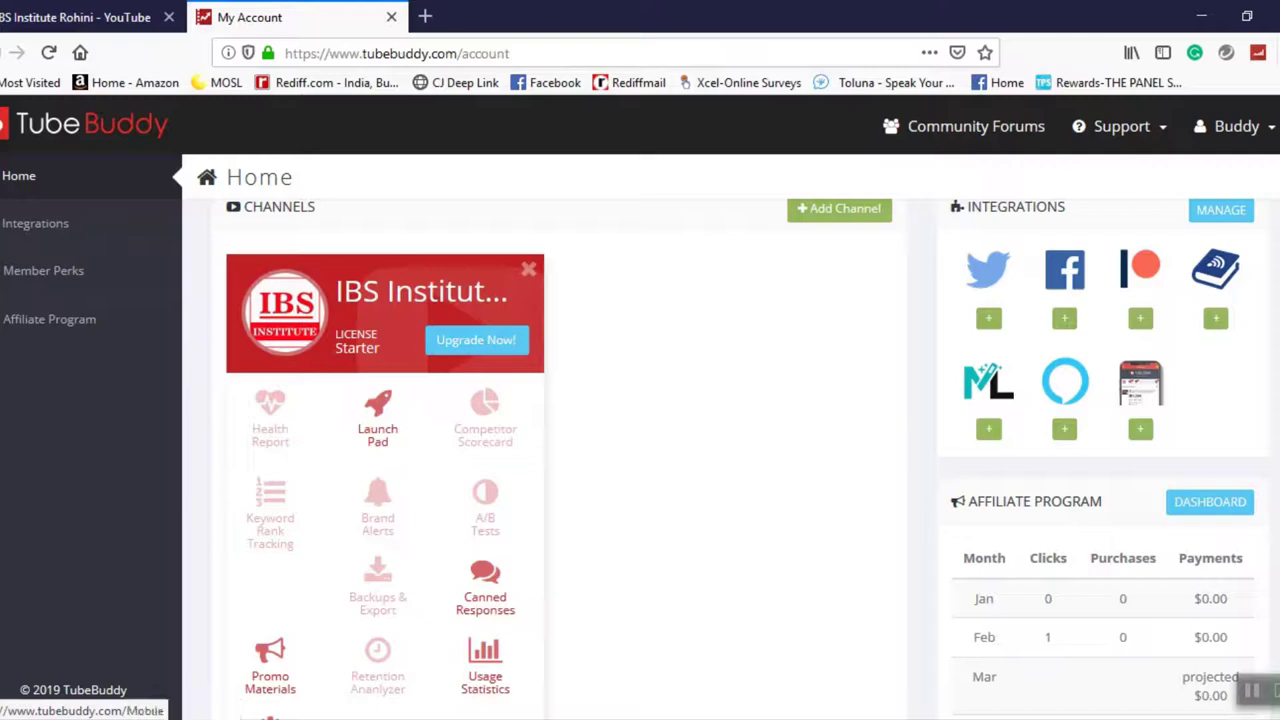
scroll(742, 457, "down", 4)
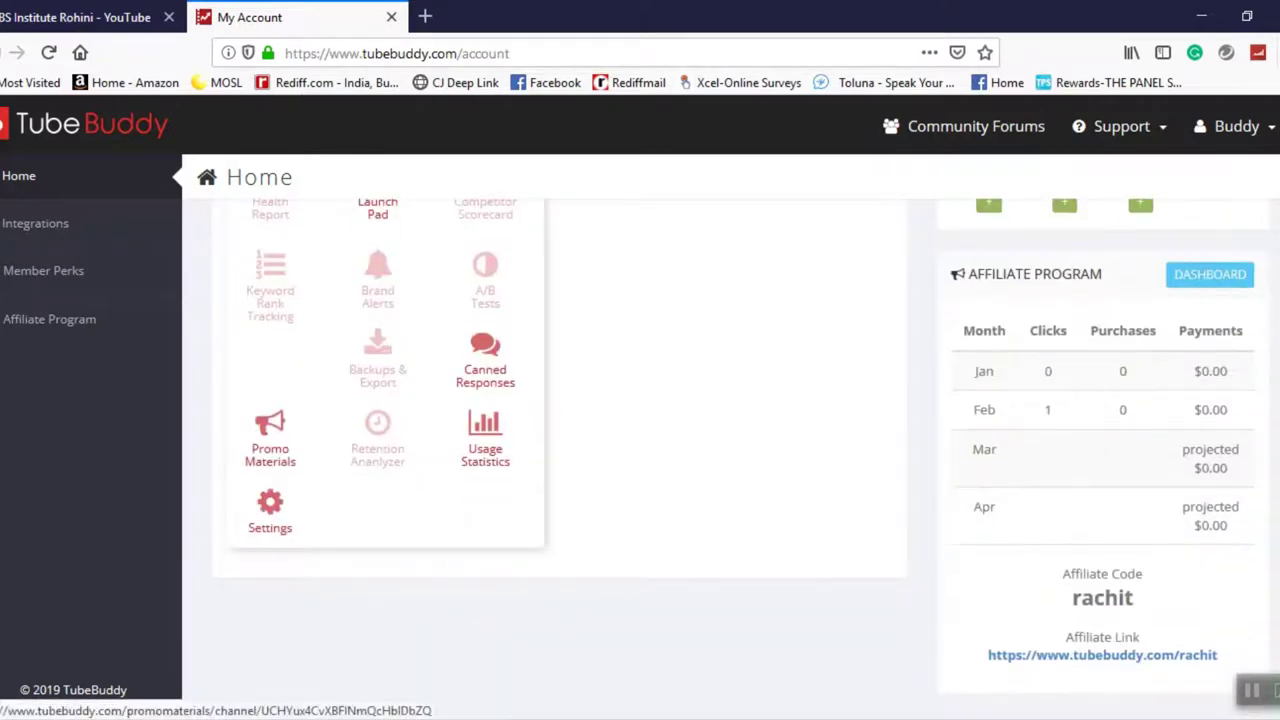
left_click(270, 440)
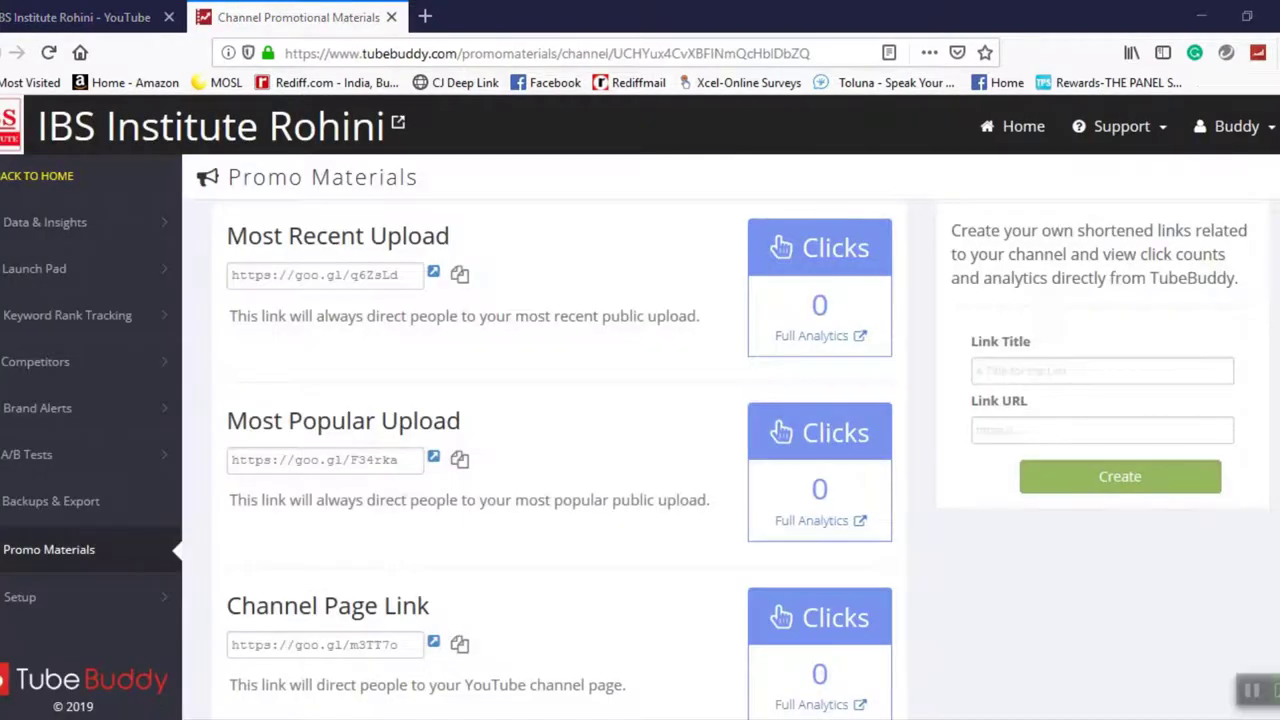
scroll(748, 459, "down", 1)
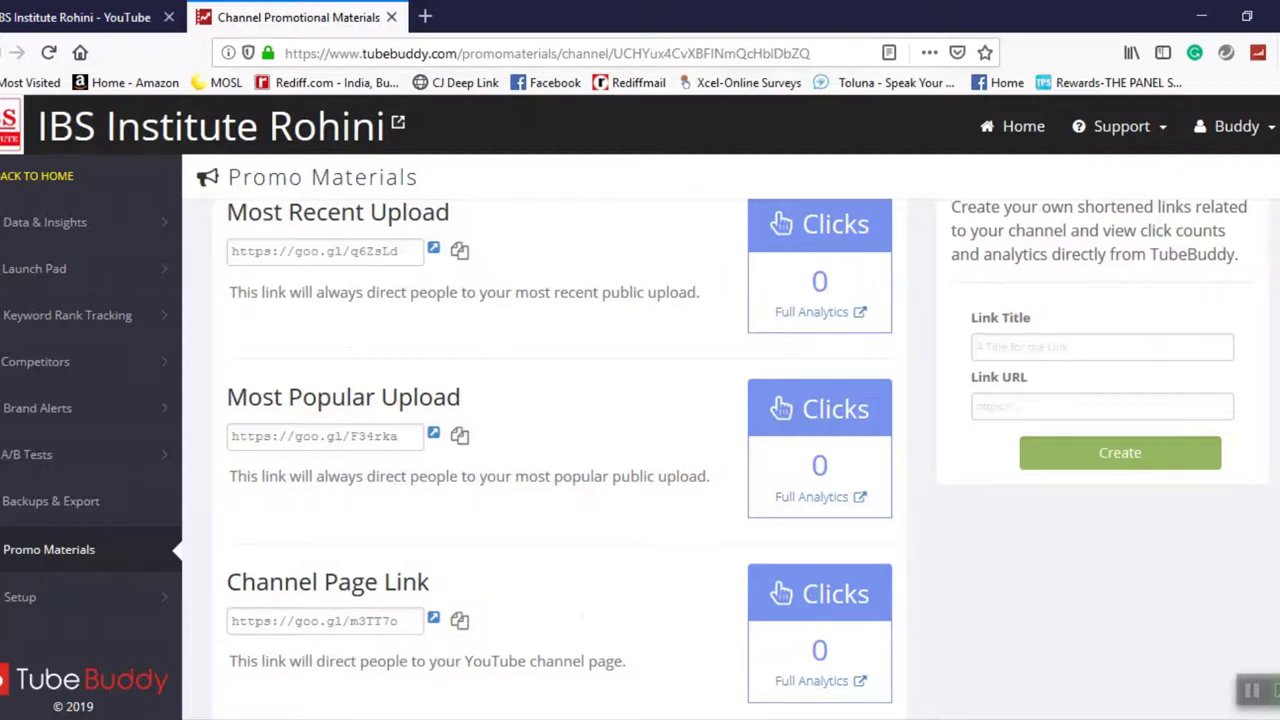
scroll(740, 458, "down", 5)
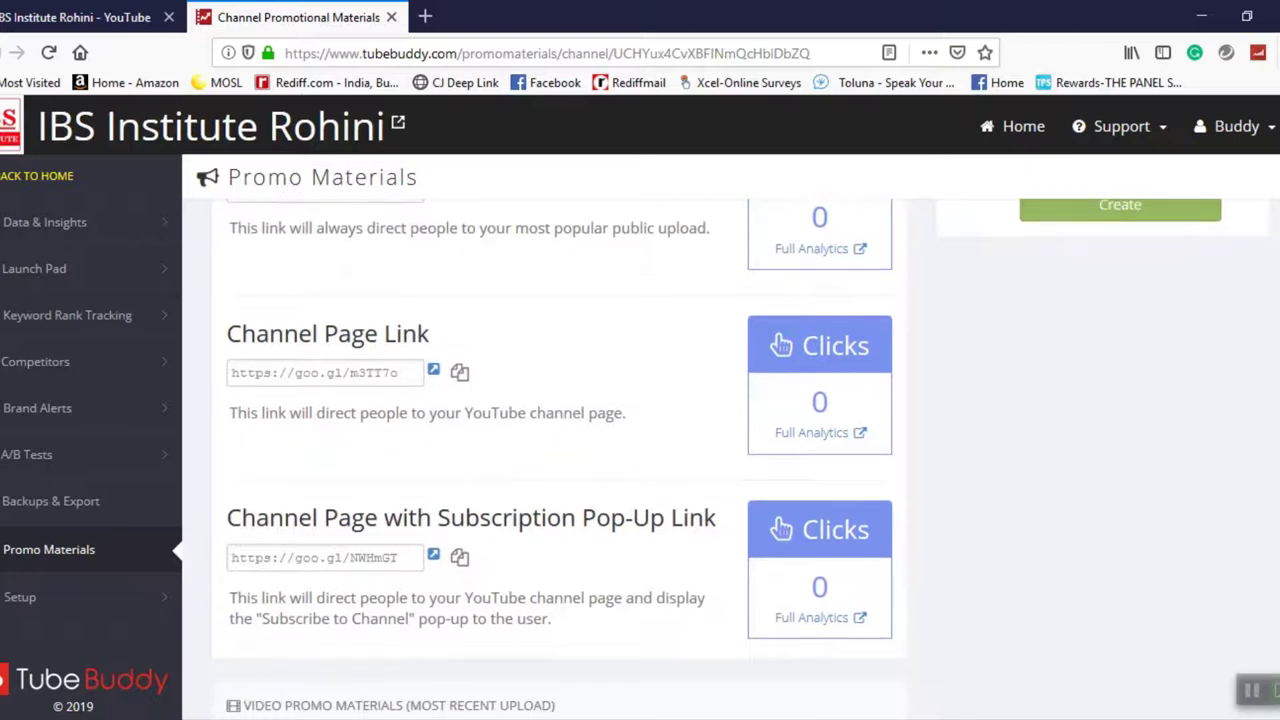
scroll(559, 459, "down", 4)
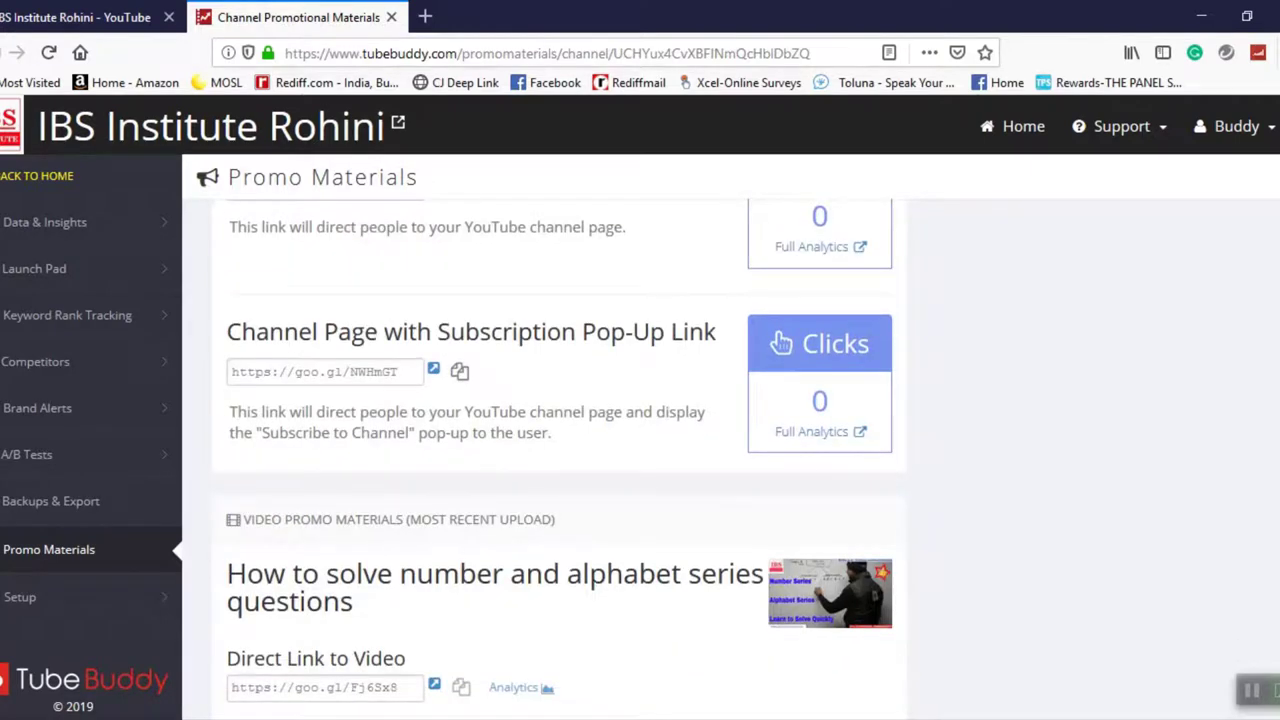
left_click_drag(450, 332, 651, 332)
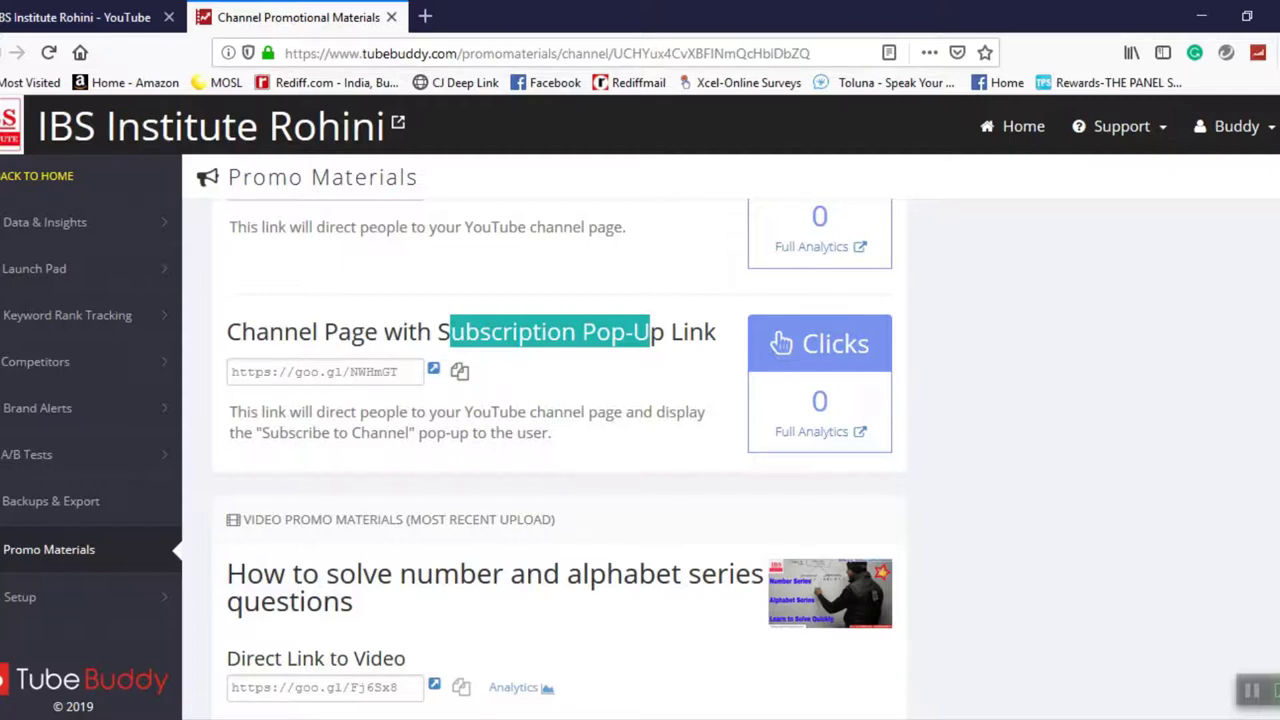
scroll(559, 459, "down", 5)
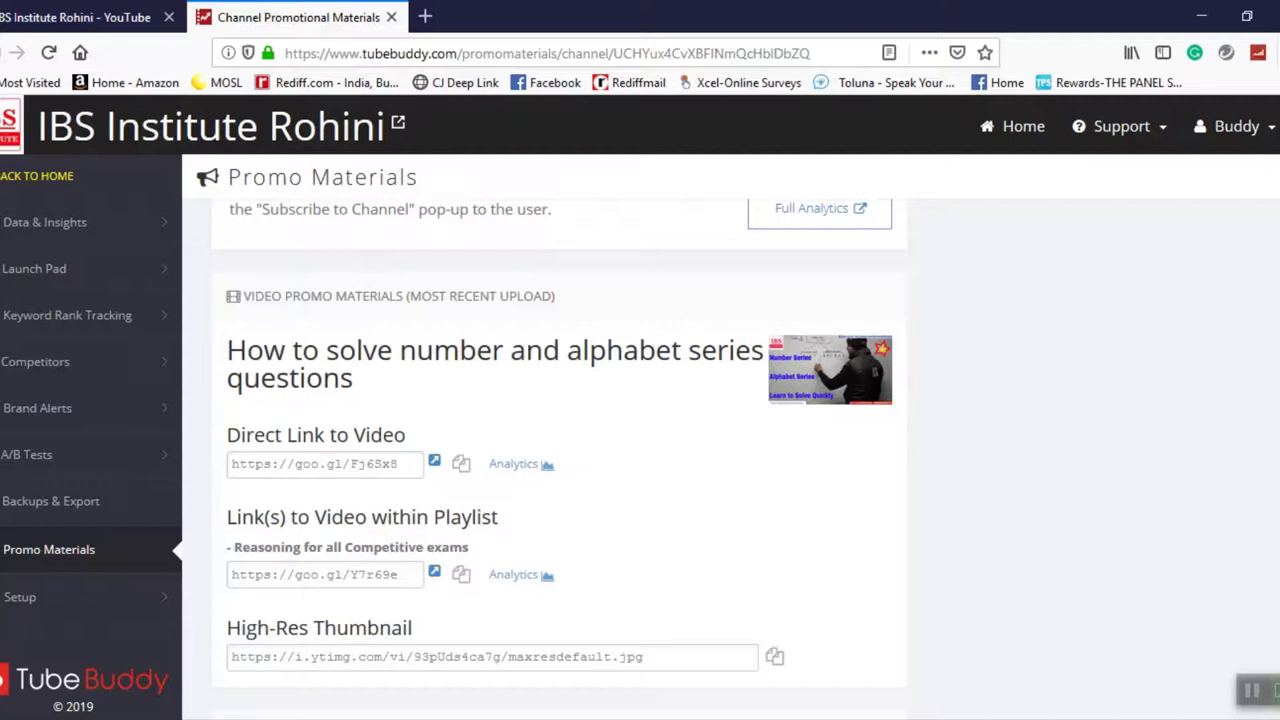
scroll(559, 457, "down", 4)
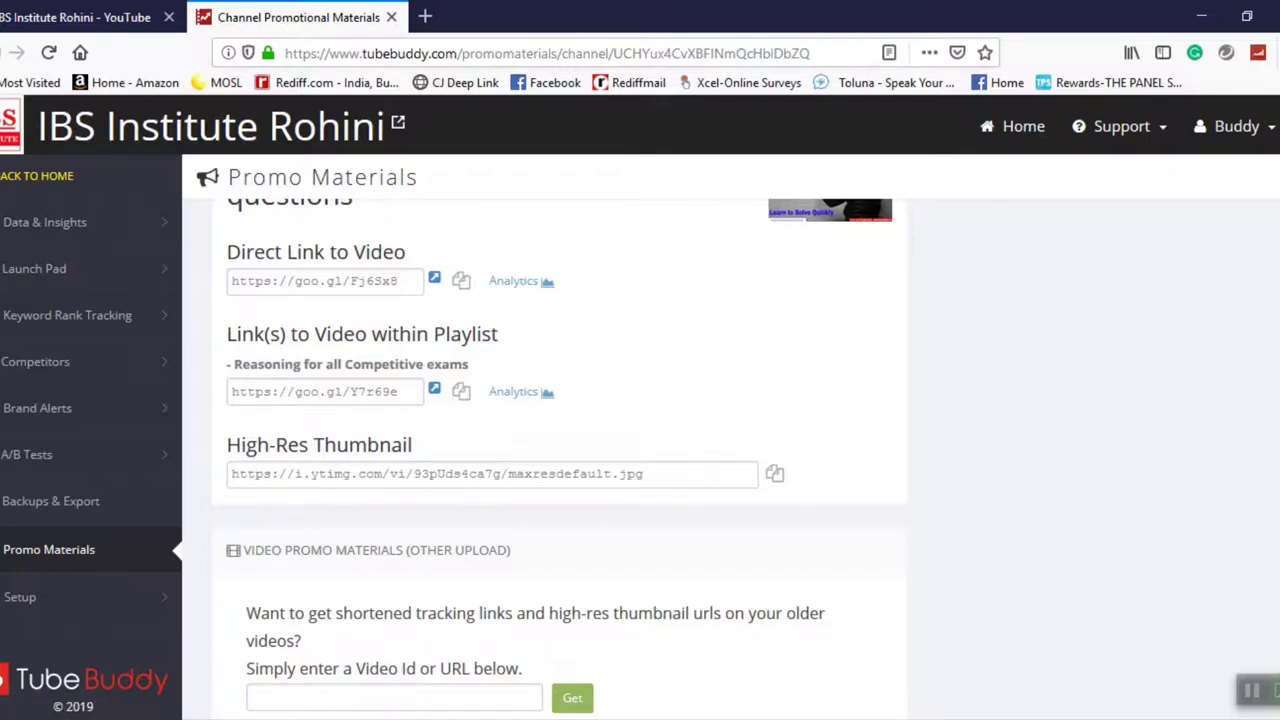
left_click(775, 473)
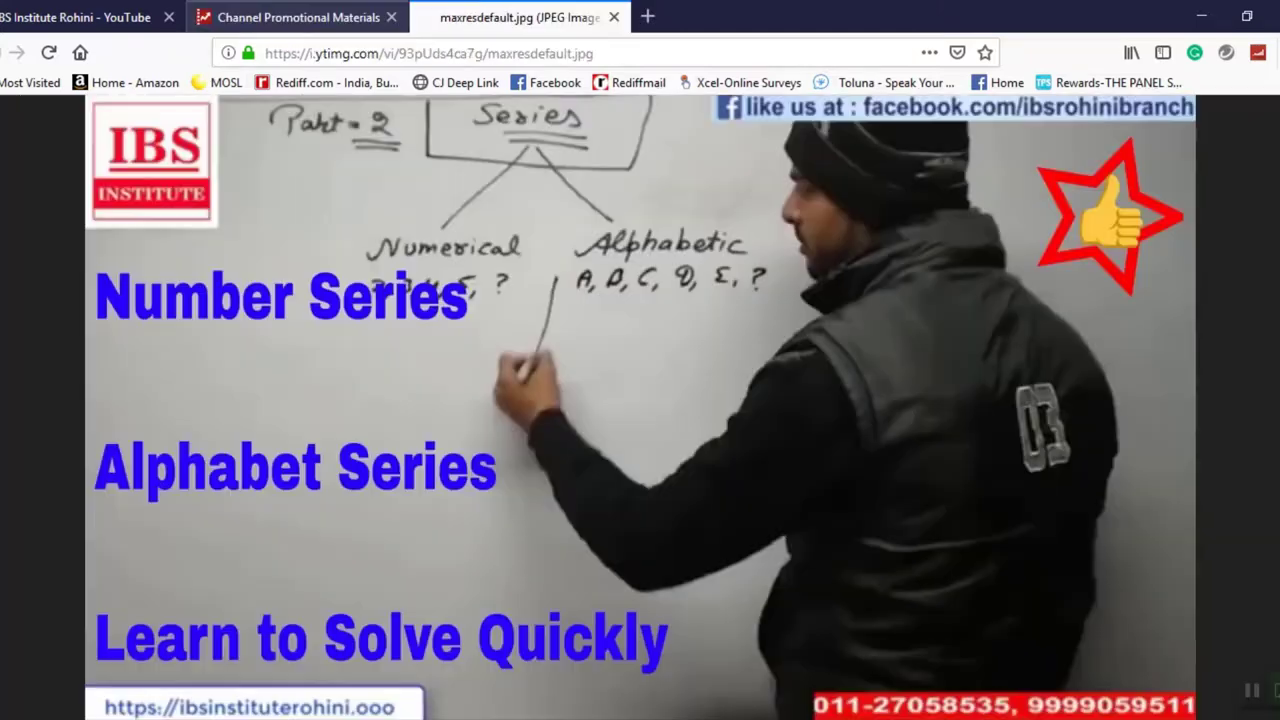
key("ctrl+shift+Tab")
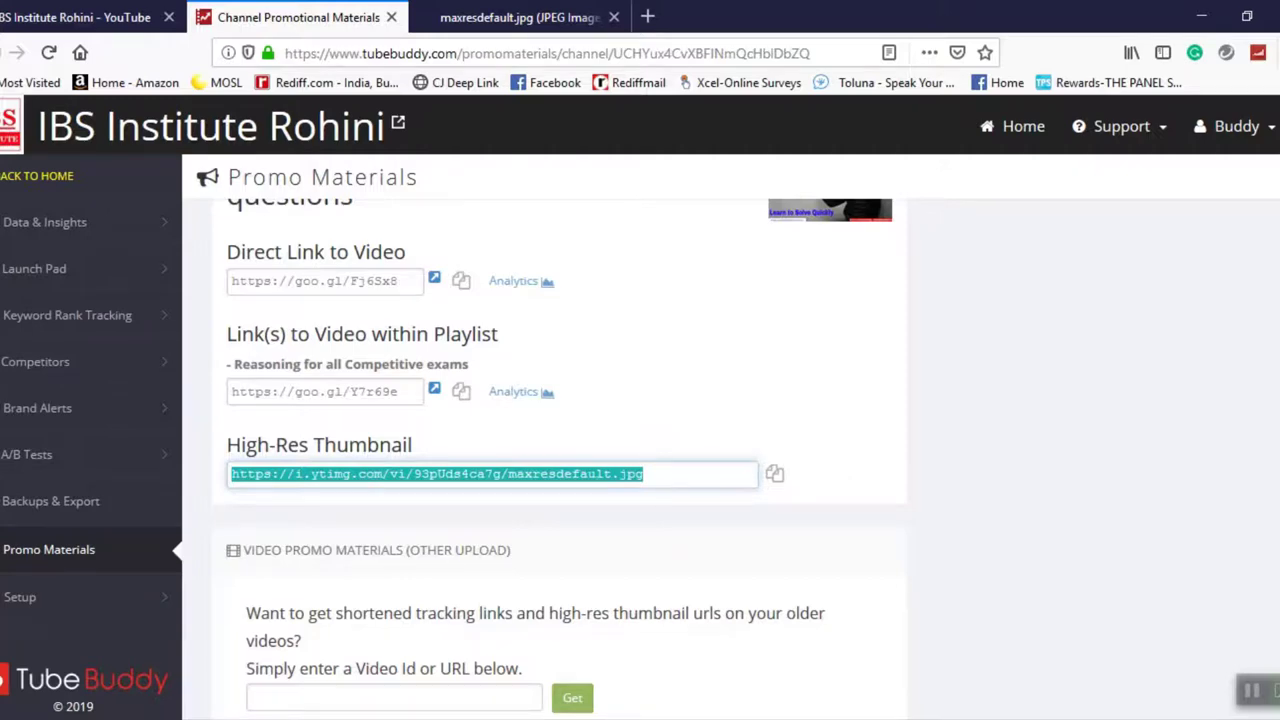
key("ctrl+Tab")
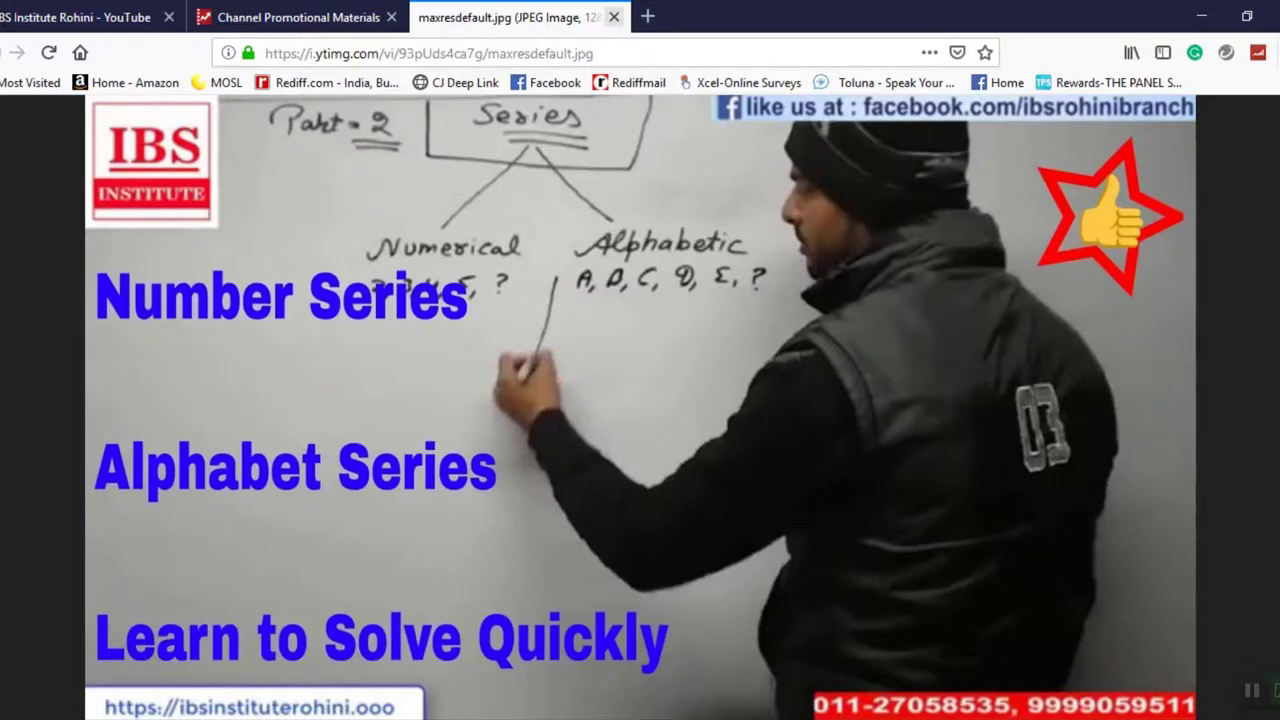
left_click(614, 17)
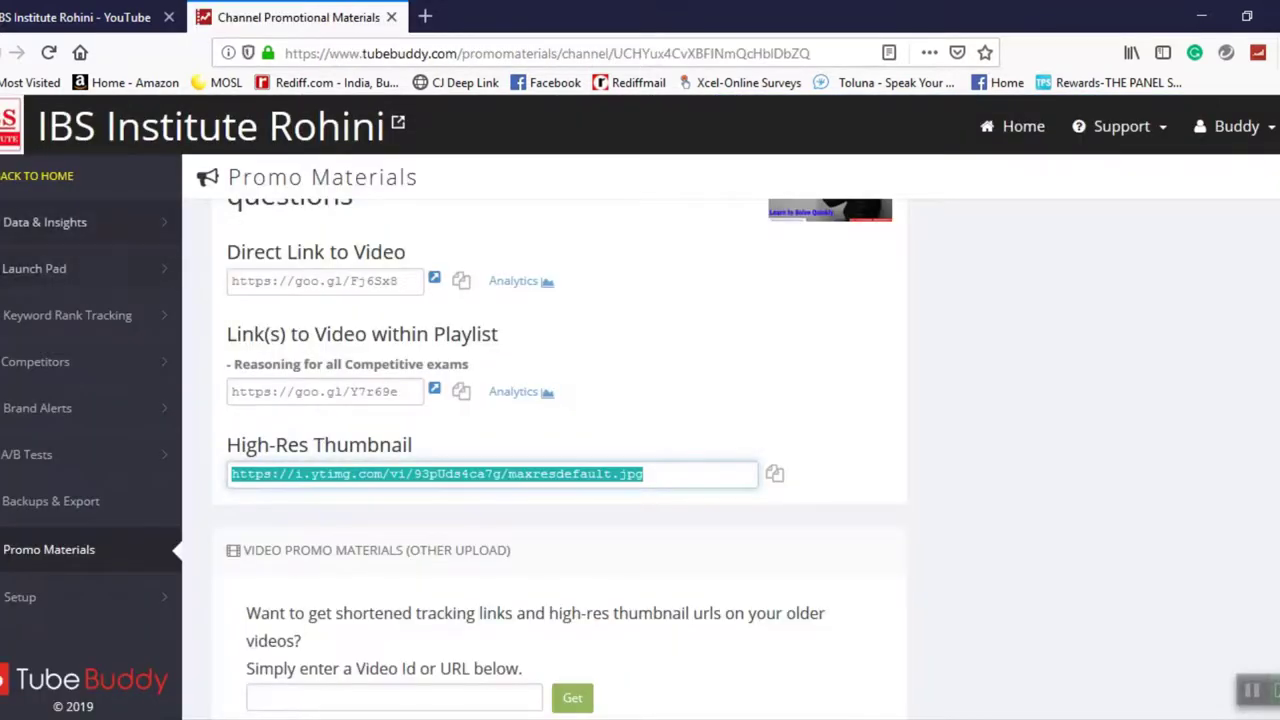